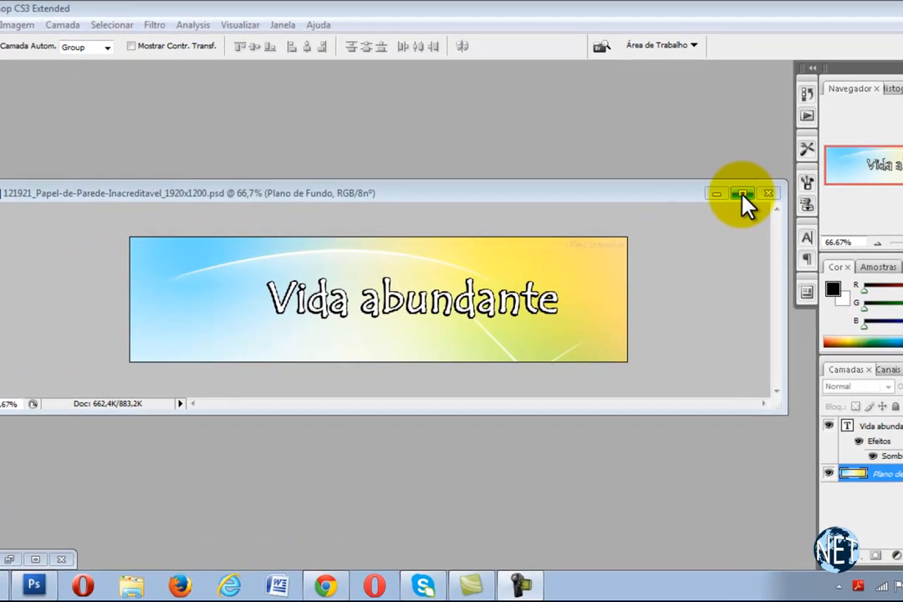
Copy the red hearts layer from the PNG document into the "Vida abundante" banner, shift it slightly right, and maximize the banner document
left_click(743, 195)
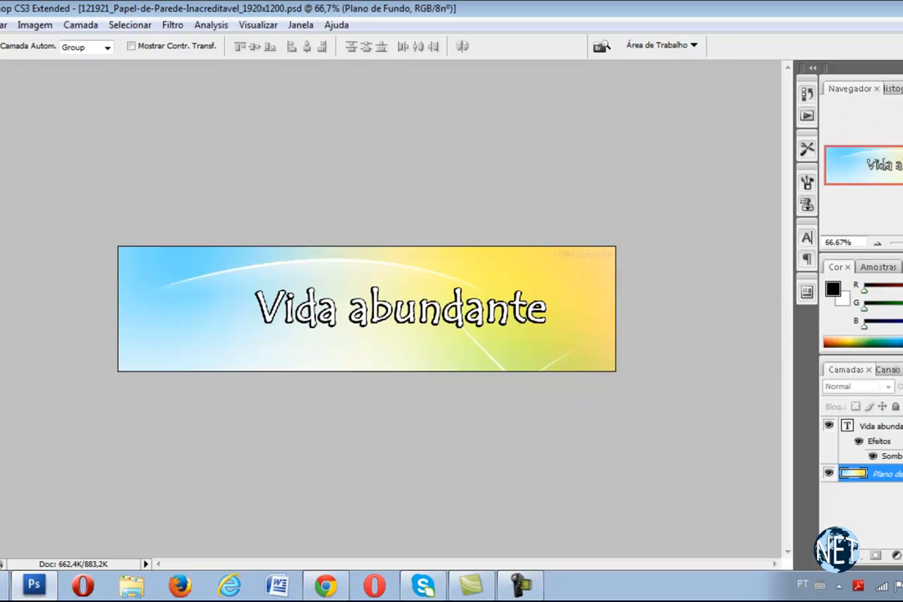
left_click(902, 25)
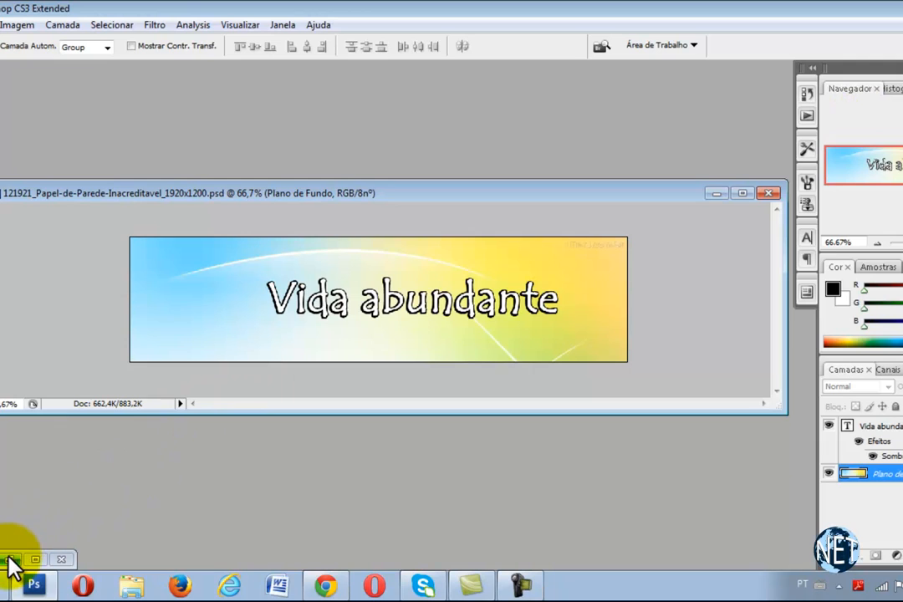
left_click(11, 560)
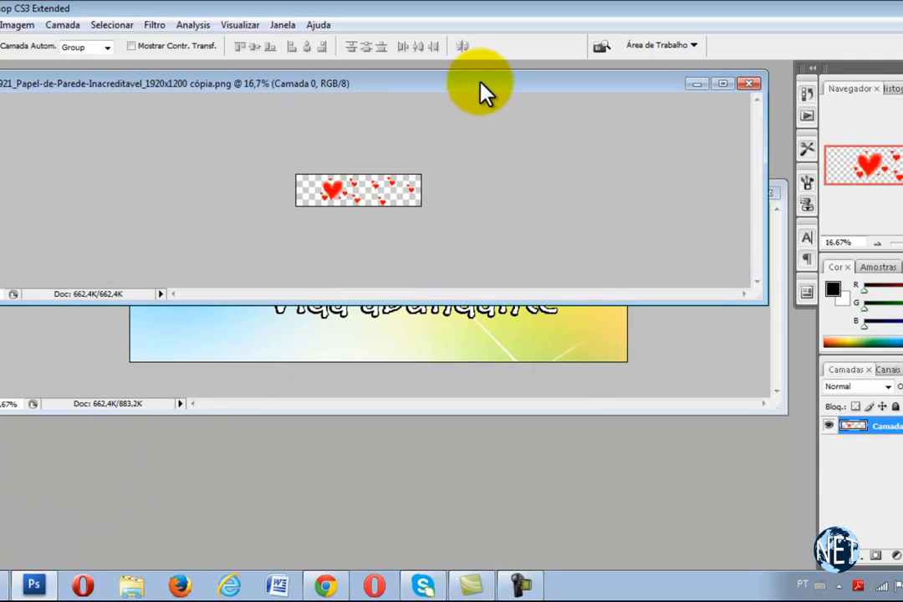
left_click_drag(480, 82, 524, 437)
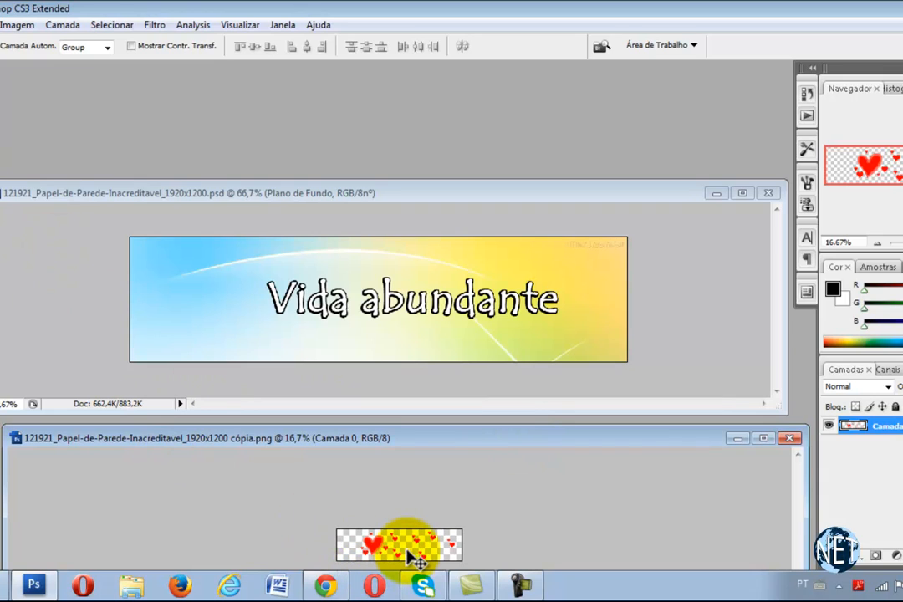
left_click_drag(413, 558, 359, 309)
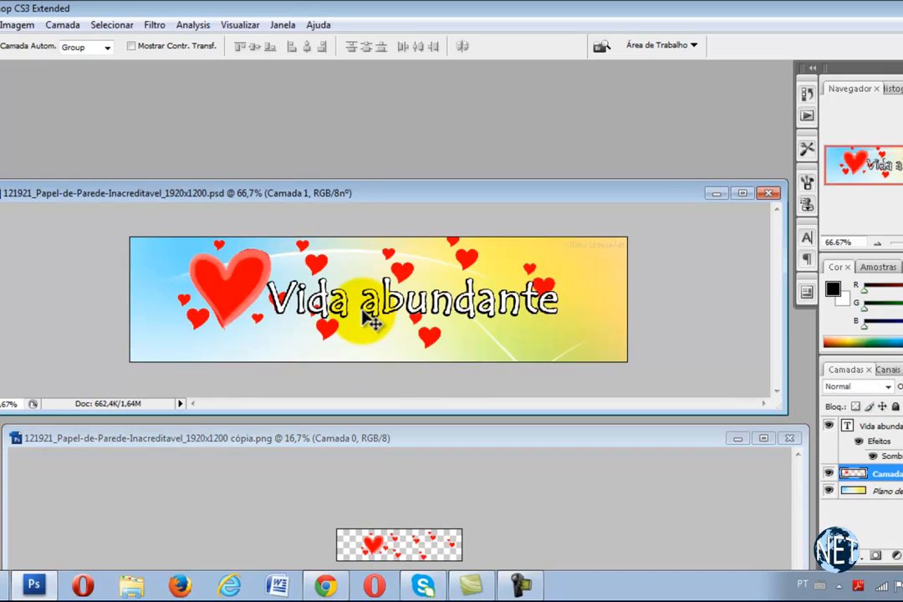
left_click_drag(472, 266, 502, 264)
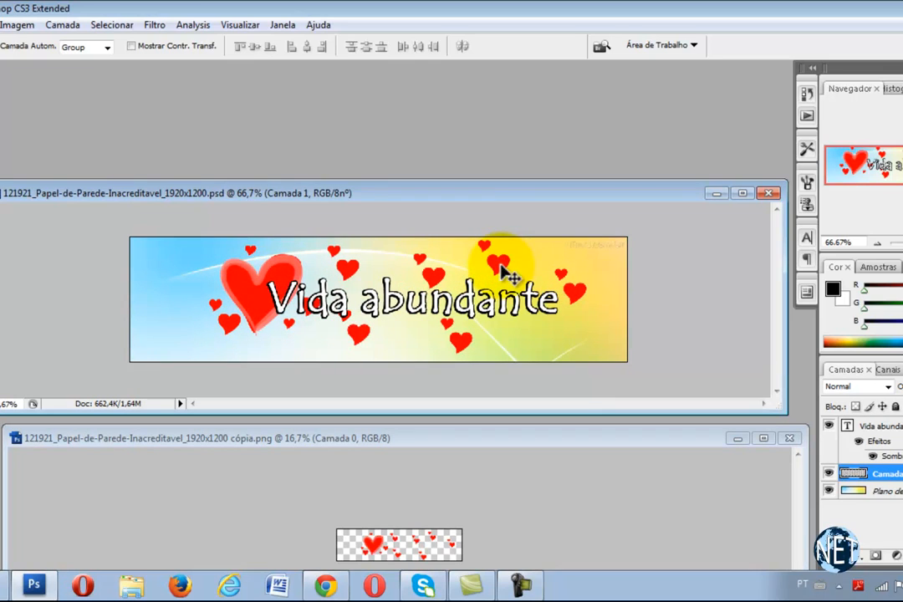
left_click(739, 439)
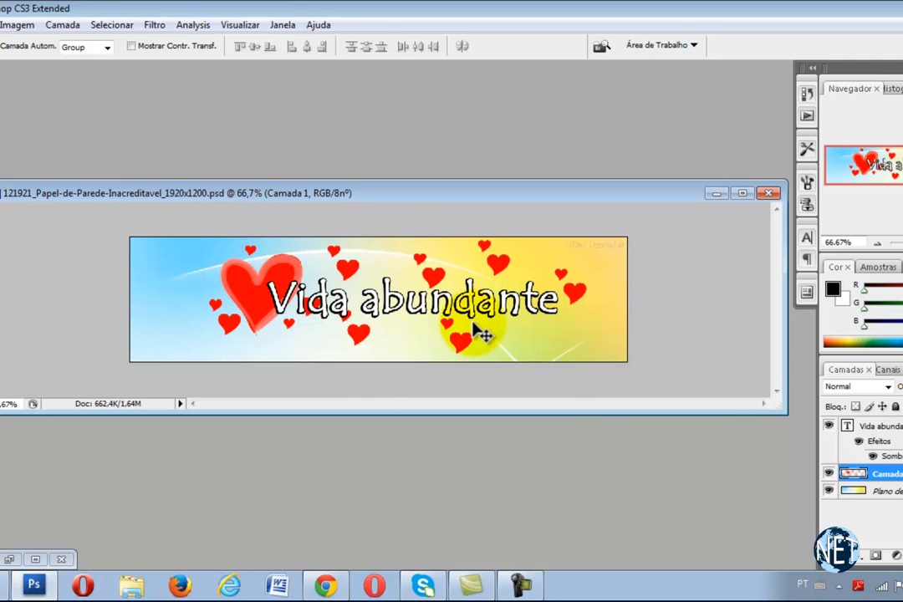
left_click(743, 195)
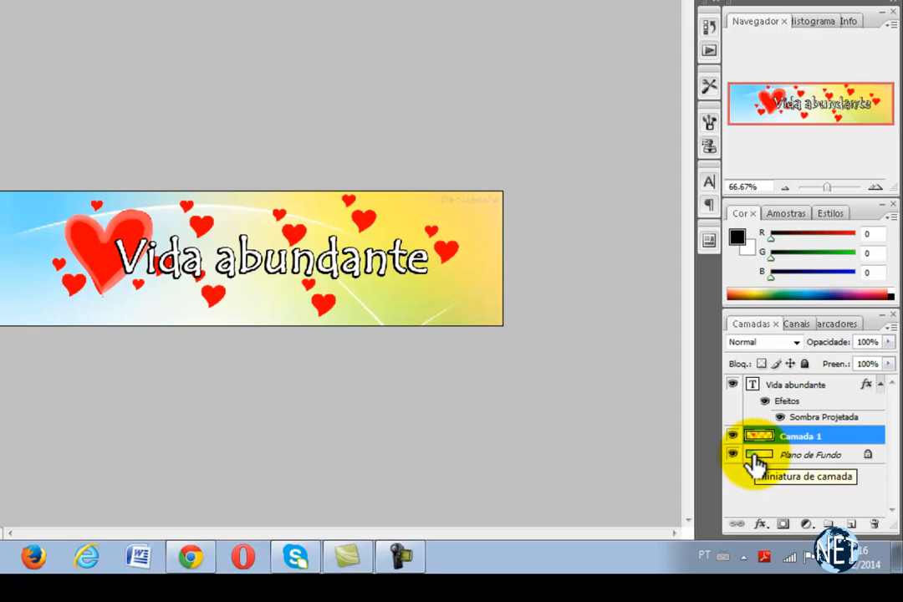
Hide the "Vida abundante" text layer and the Camada 1 hearts layer, and display the frame animation timeline
left_click(733, 386)
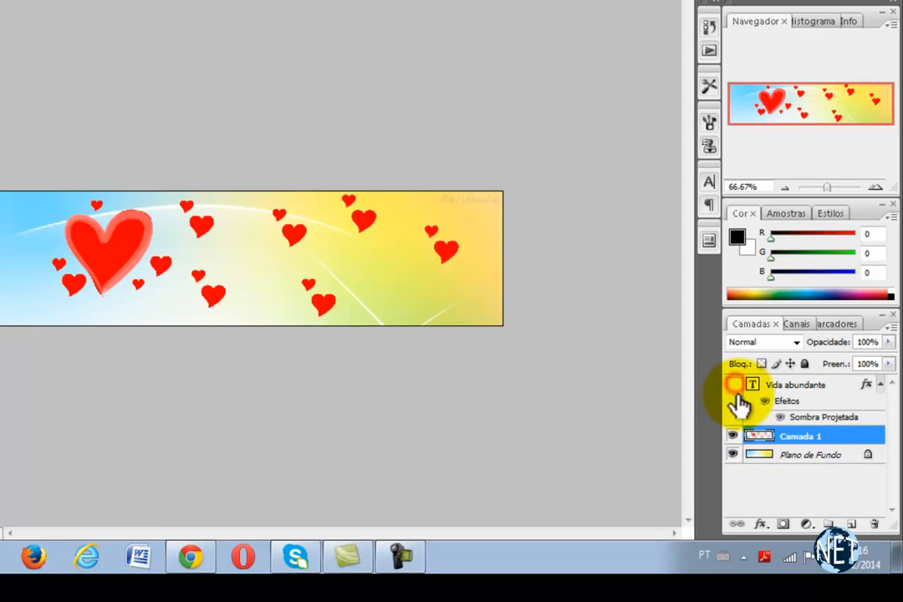
left_click(733, 438)
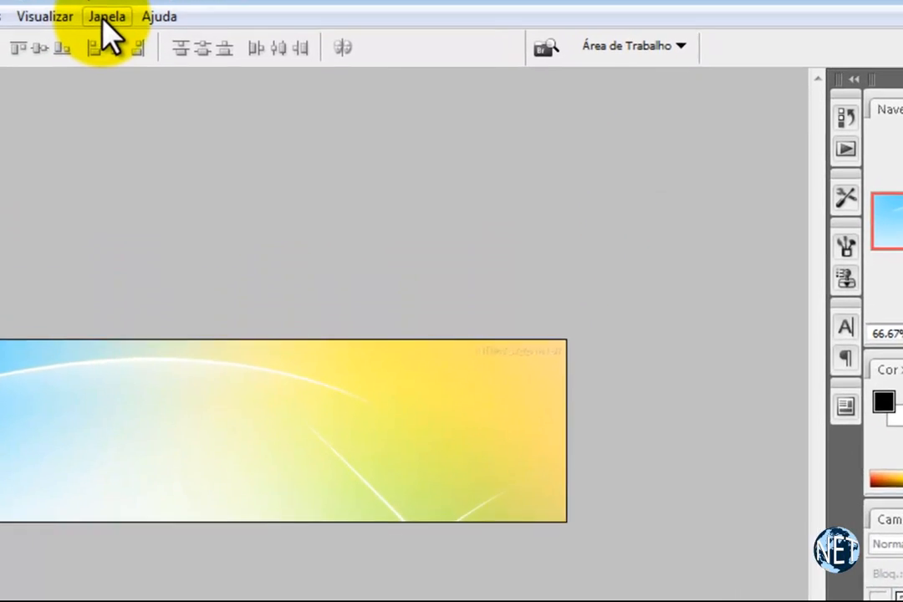
left_click(104, 16)
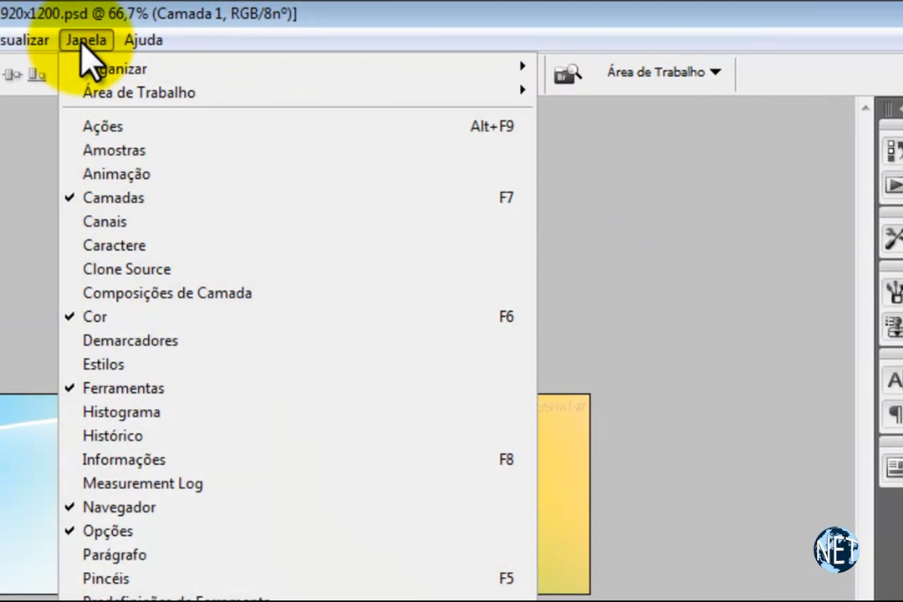
left_click(111, 174)
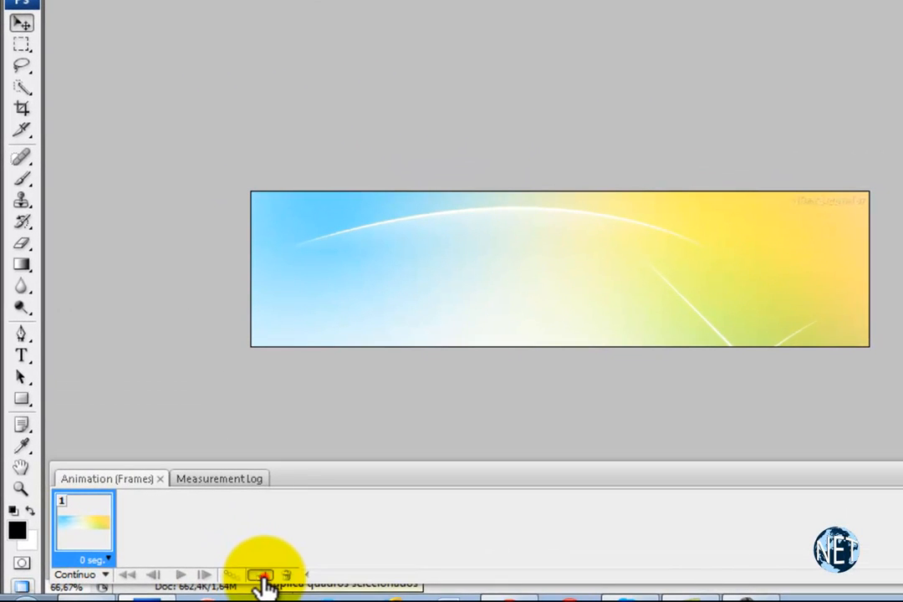
Duplicate the first animation frame and show the "Vida abundante" text layer in the new frame
left_click(190, 526)
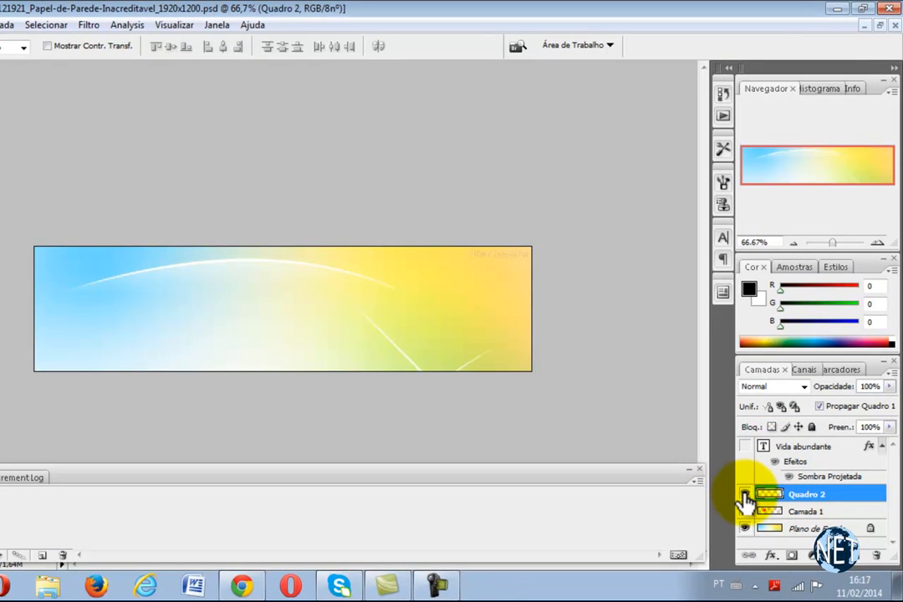
left_click(744, 494)
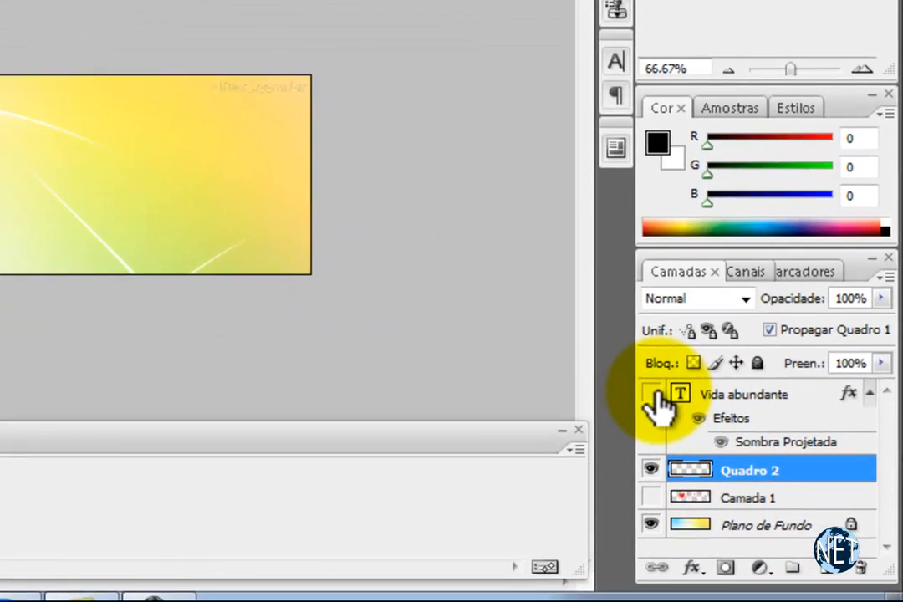
left_click(710, 428)
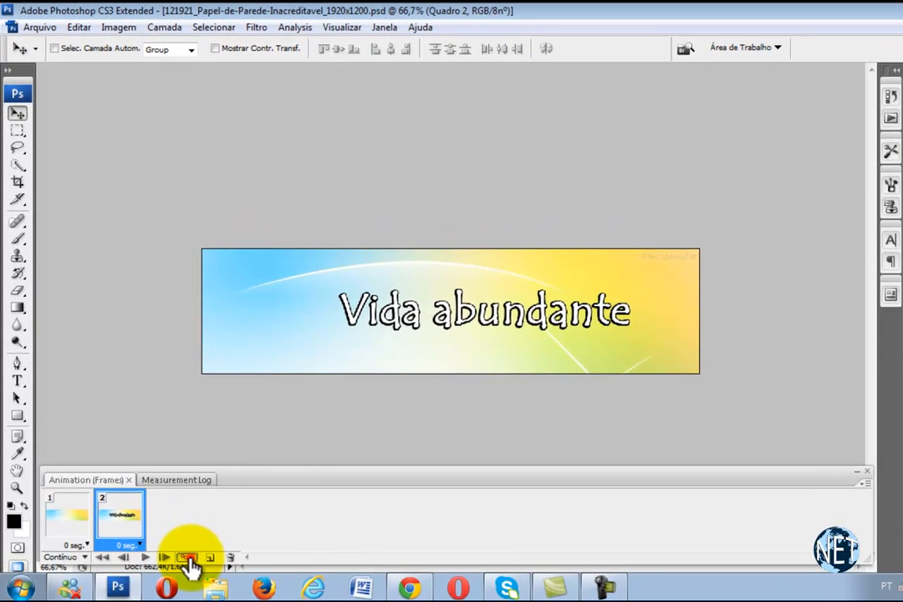
Tween frame 2 with the previous frame, adding 8 frames across all layers, and preview the animation
left_click(157, 516)
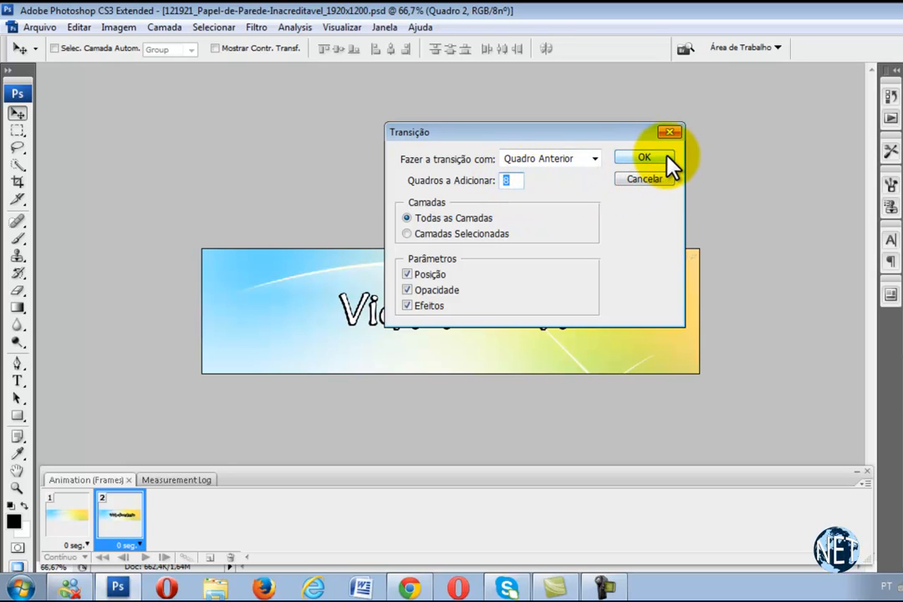
left_click(644, 158)
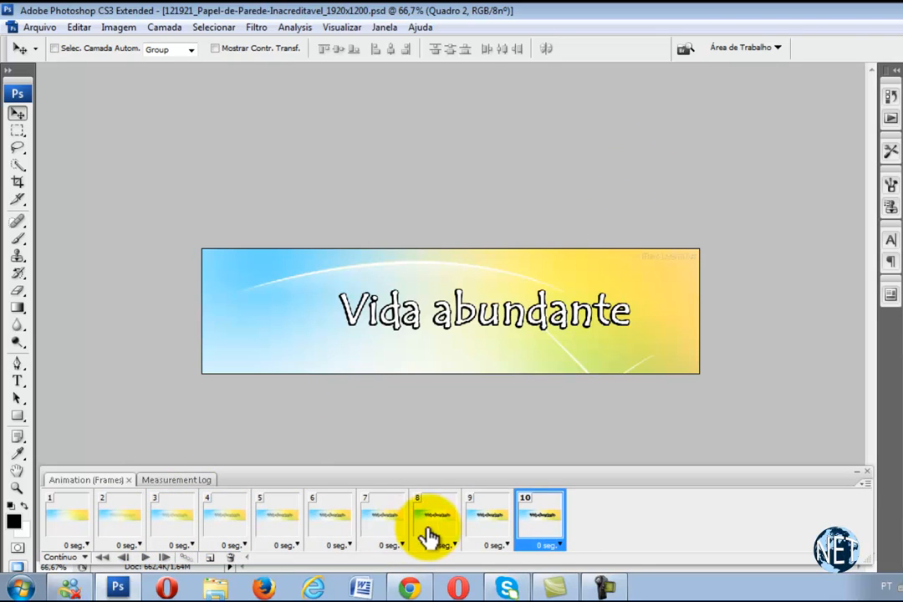
left_click(144, 558)
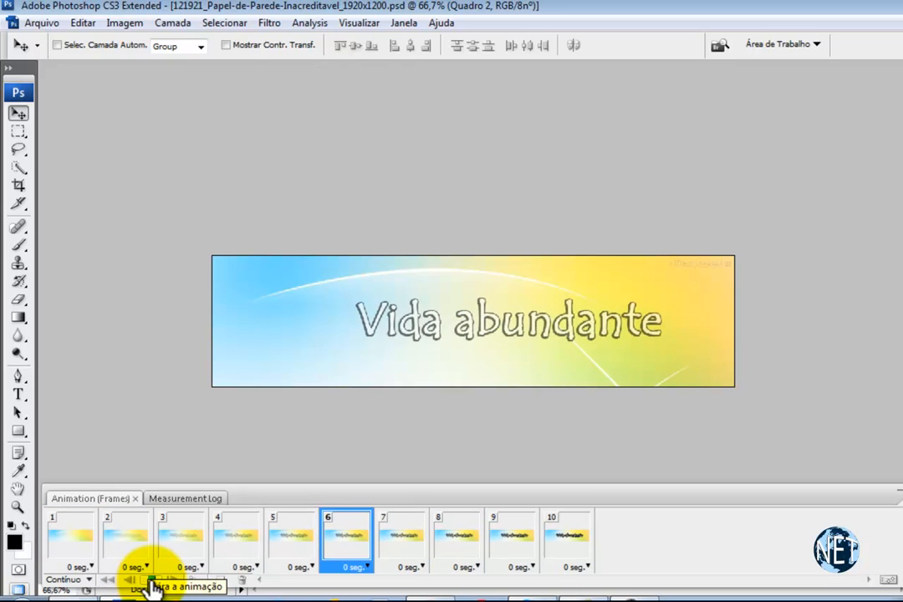
left_click(151, 581)
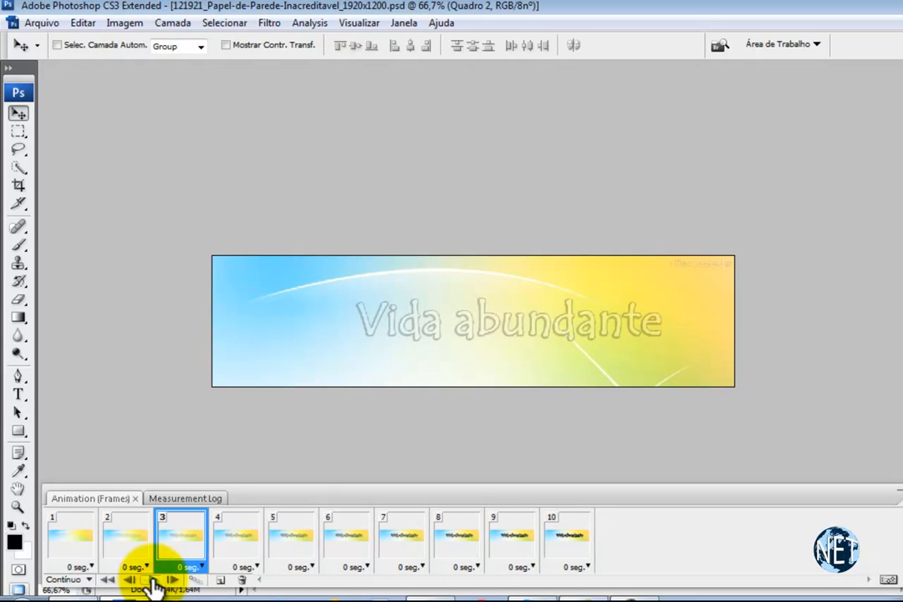
Duplicate frame 10 and make the Camada 1 hearts layer visible in the new frame
left_click(569, 545)
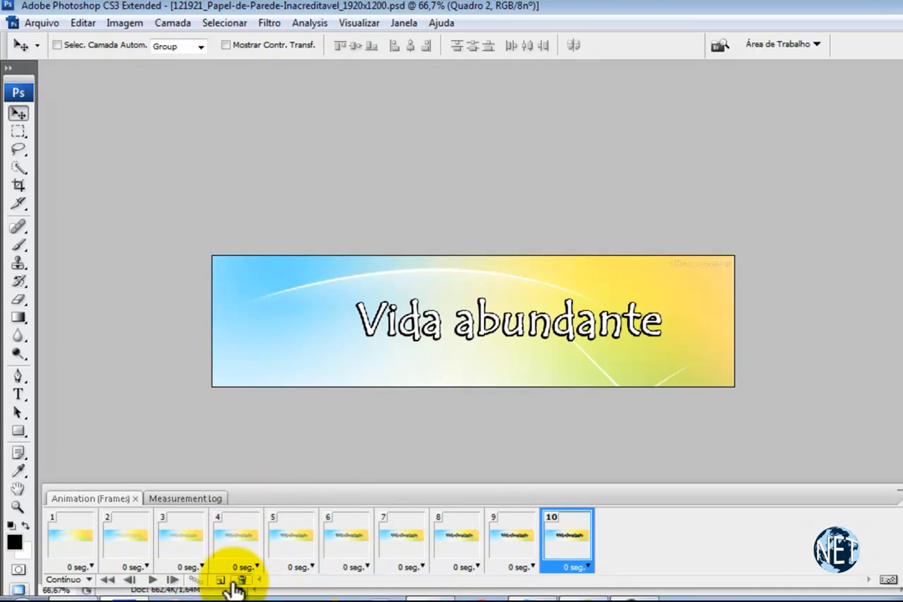
left_click(221, 581)
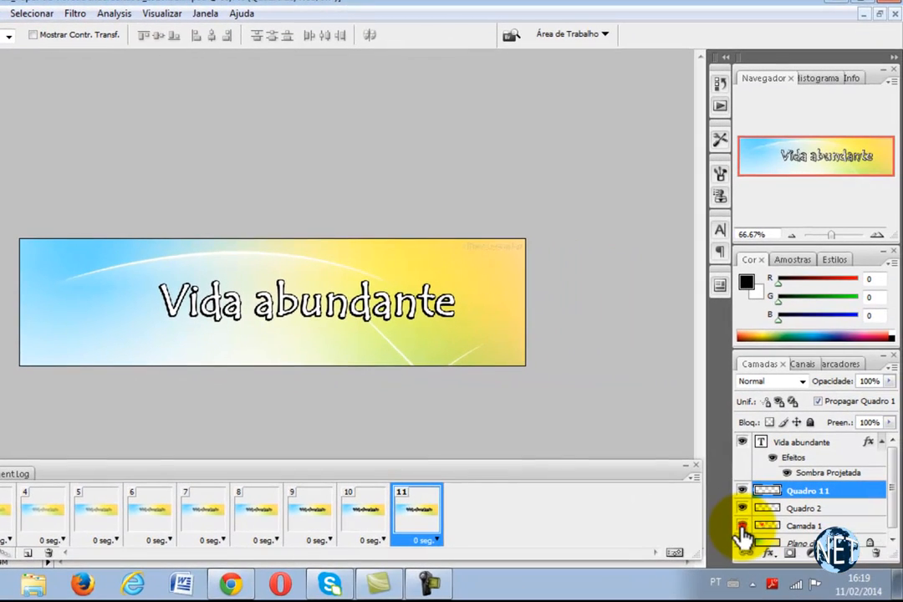
left_click(743, 526)
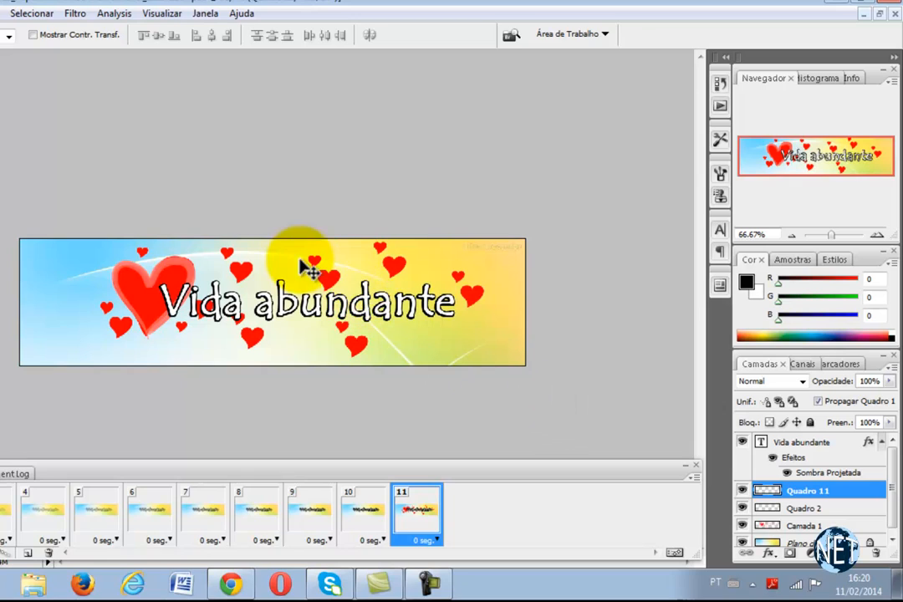
In frame 11, move the Camada 1 hearts straight up until they lie entirely outside the banner's canvas
right_click(335, 289)
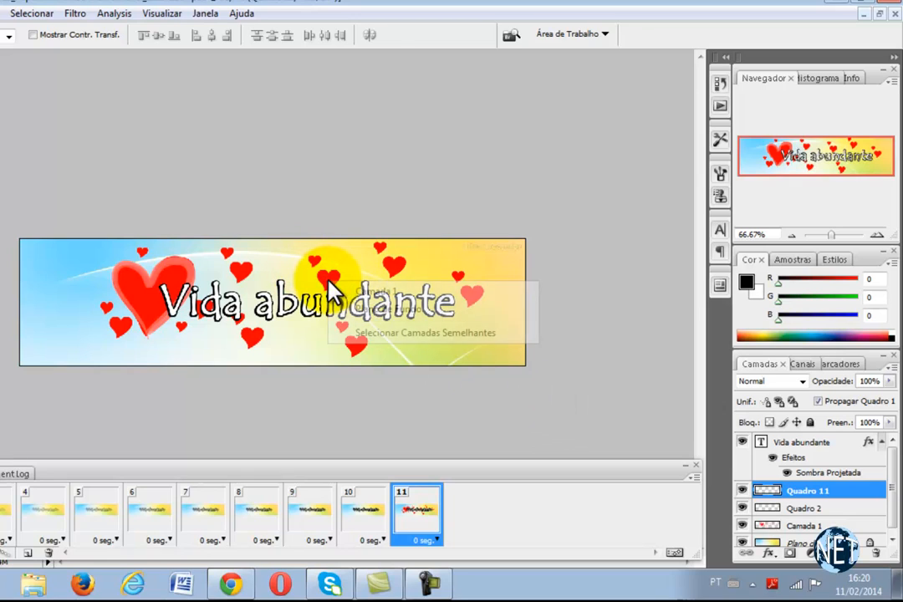
left_click(363, 291)
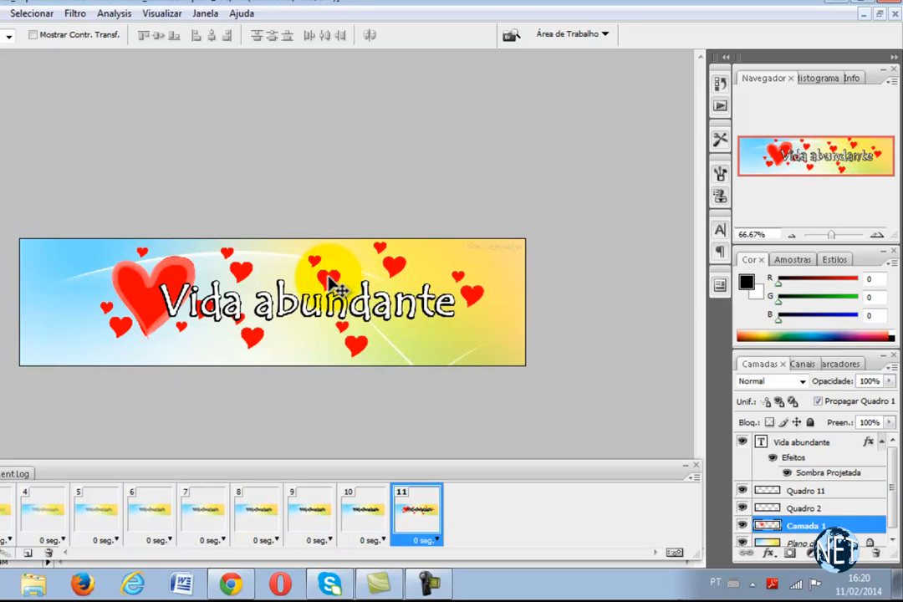
left_click_drag(323, 278, 319, 171)
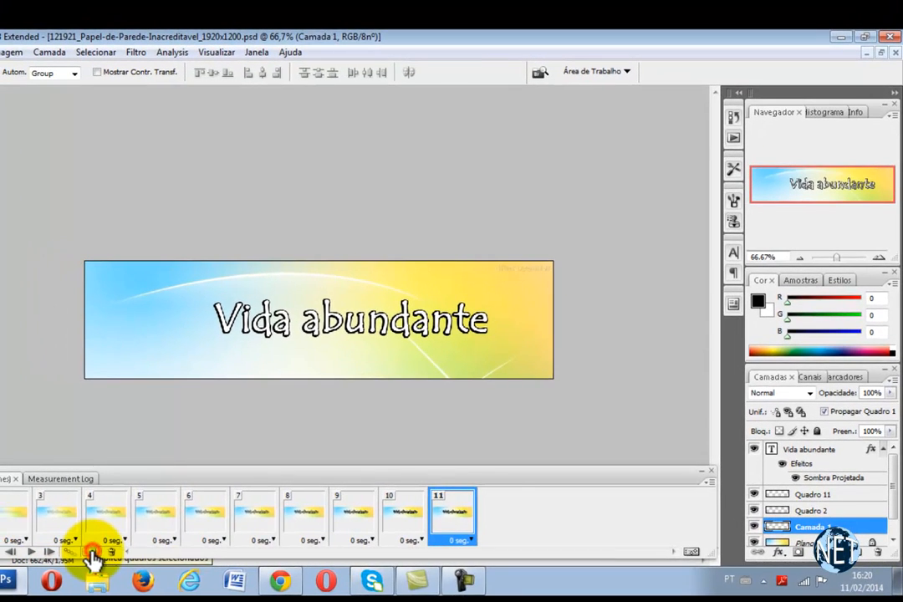
Duplicate frame 11 and, in the new frame, move the Camada 1 hearts down until they all lie within the banner
left_click(92, 554)
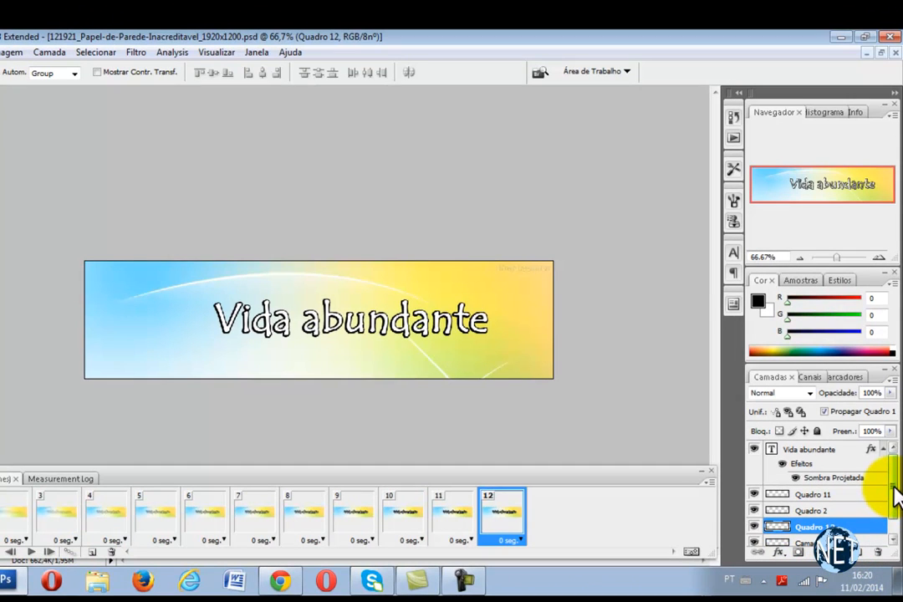
left_click_drag(893, 485, 895, 500)
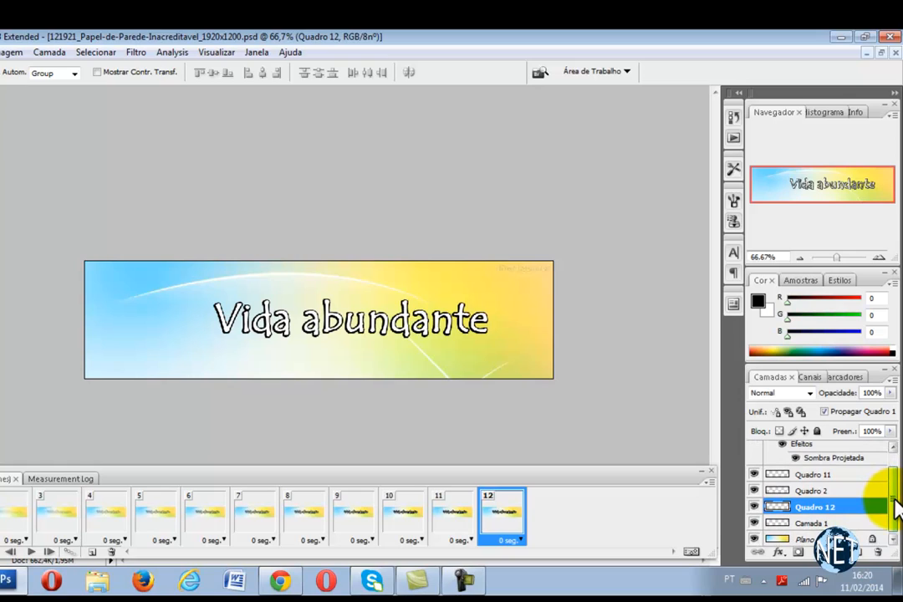
left_click(816, 524)
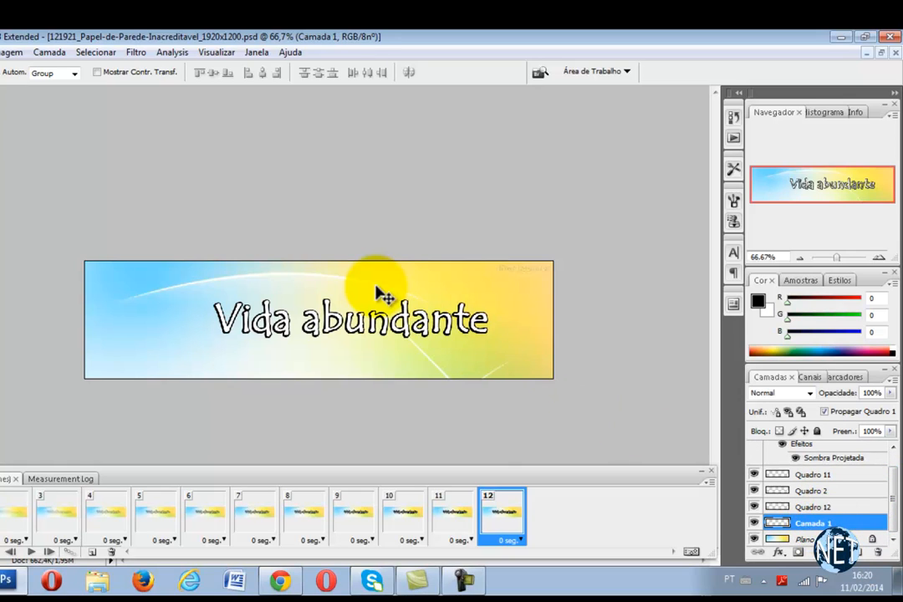
key("shift+Down")
key("shift+Down")
key("shift+Down")
key("shift+Down")
key("shift+Down")
key("shift+Down")
key("shift+Down")
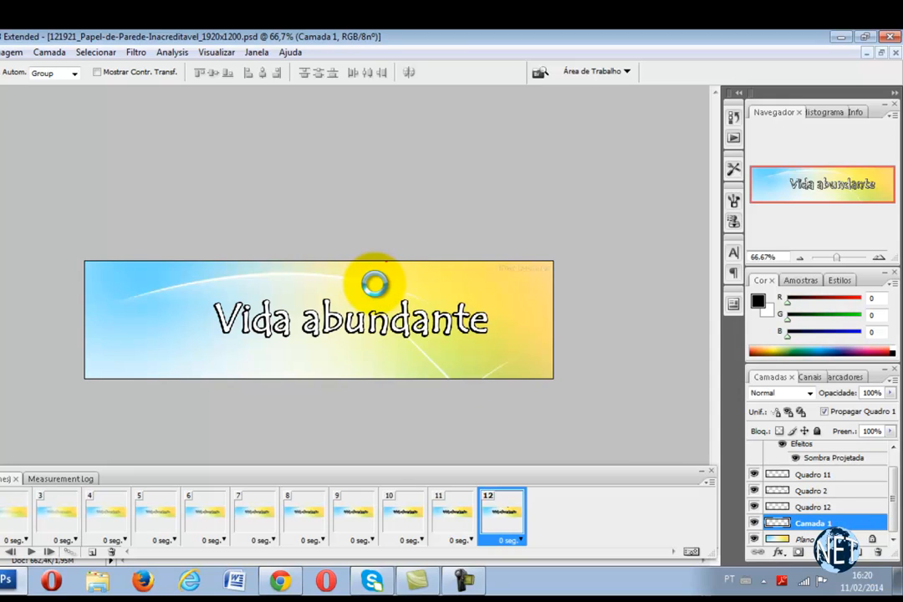
key("shift+Down")
key("shift+Down")
key("shift+Down")
key("shift+Down")
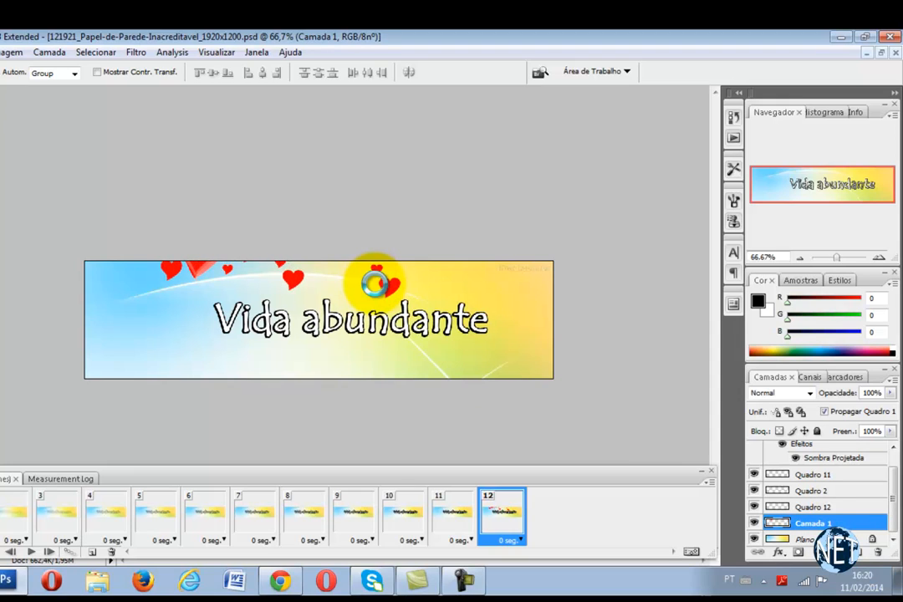
key("shift+Down")
key("shift+Down")
key("shift+Down")
key("shift+Down")
key("shift+Down")
key("shift+Down")
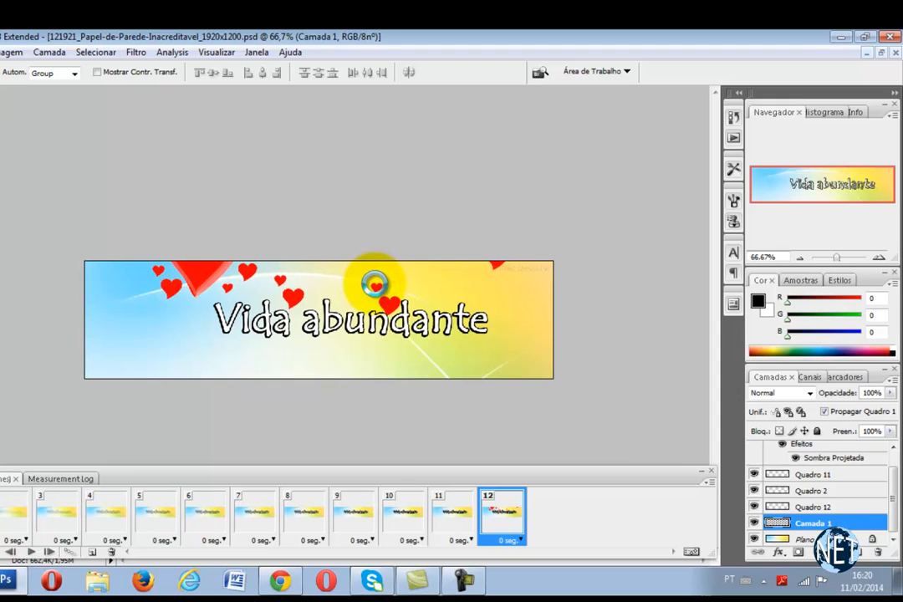
key("shift+Down")
key("shift+Down")
key("shift+Down")
key("shift+Down")
key("shift+Down")
key("shift+Down")
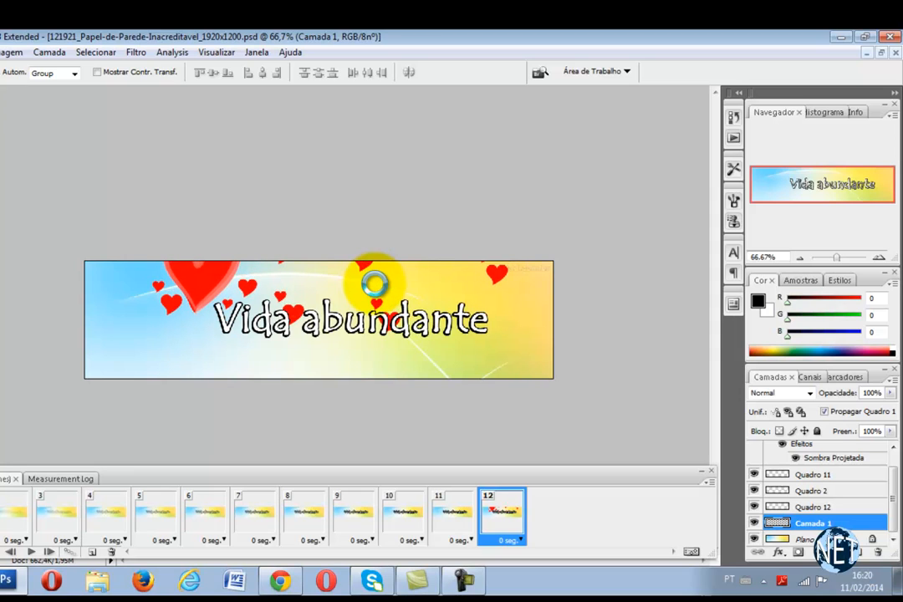
key("shift+Down")
key("shift+Down")
key("shift+Down")
key("shift+Down")
key("shift+Down")
key("shift+Down")
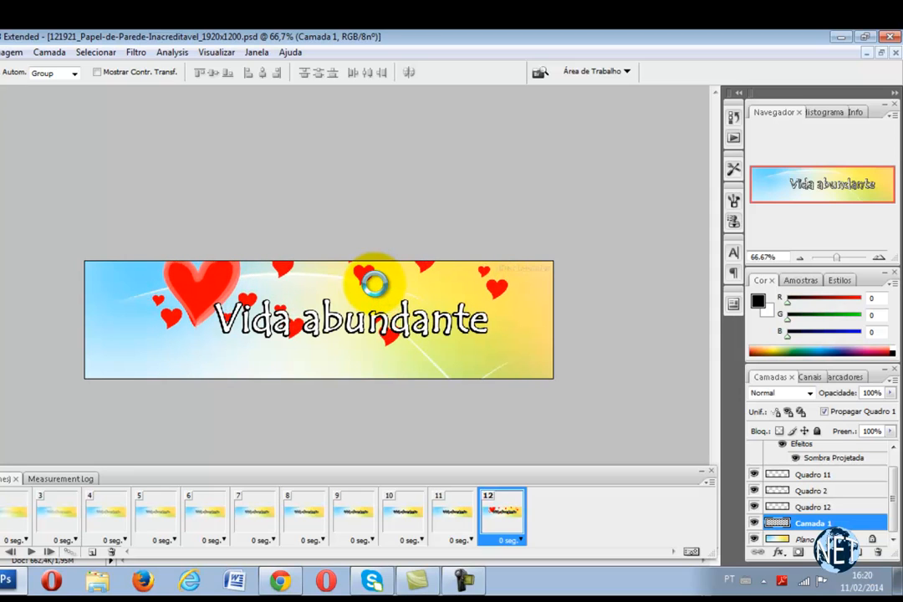
key("shift+Down")
key("shift+Down")
key("shift+Down")
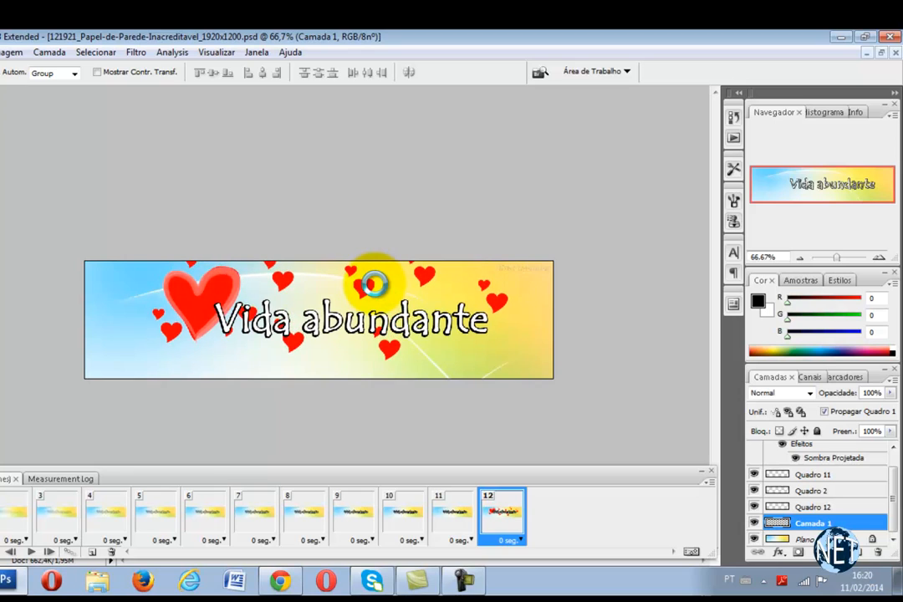
key("shift+Down")
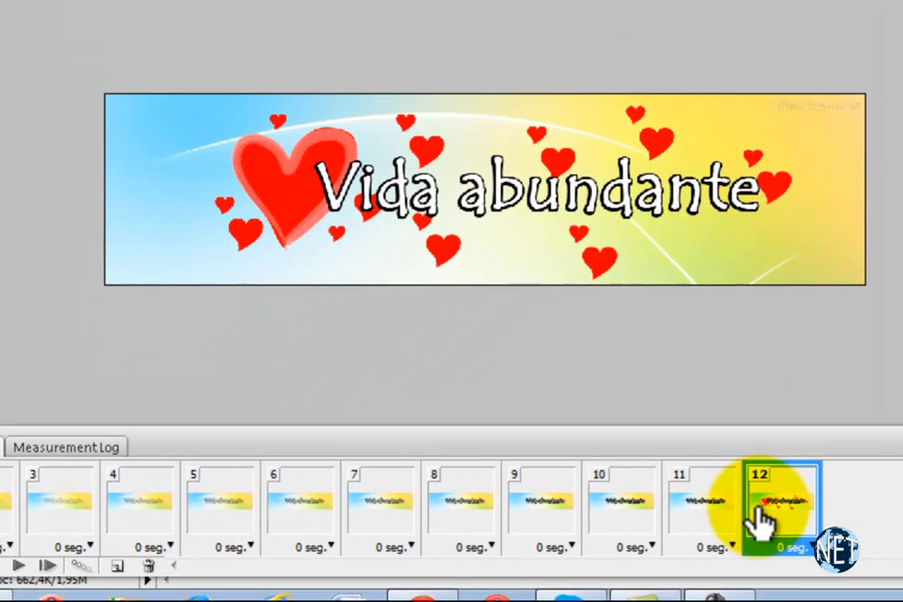
Tween frame 12 with the previous frame, adding 8 frames across all layers, and preview the animation
left_click(81, 568)
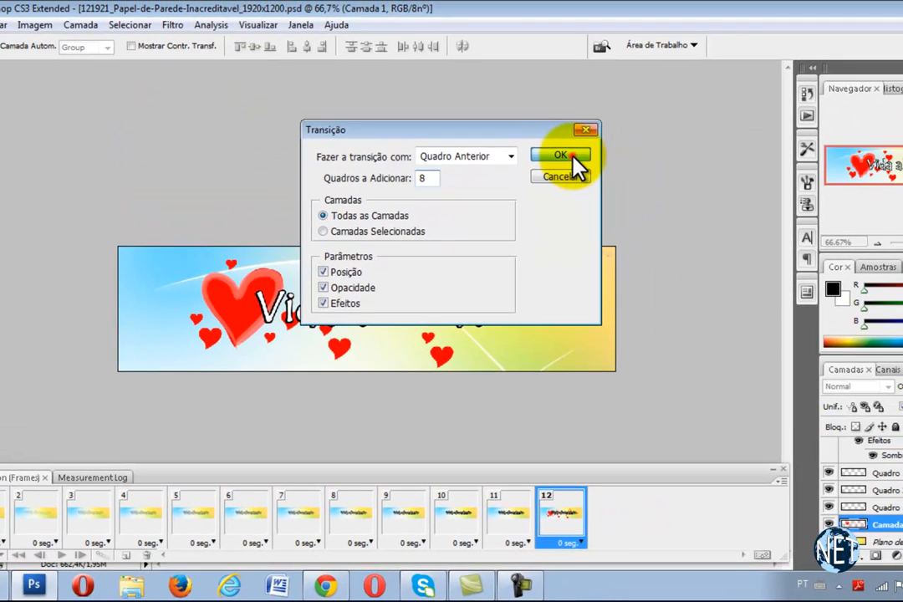
left_click(560, 155)
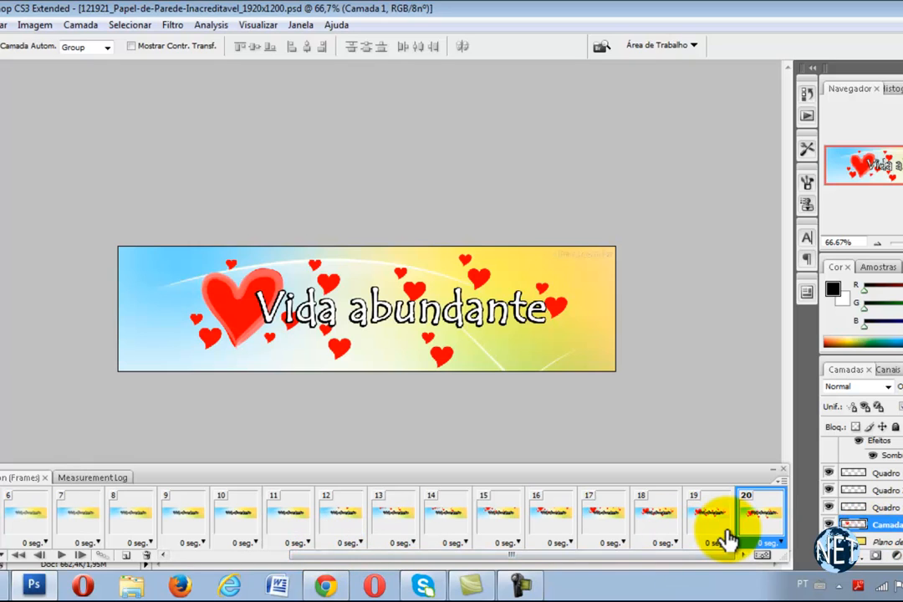
left_click(57, 557)
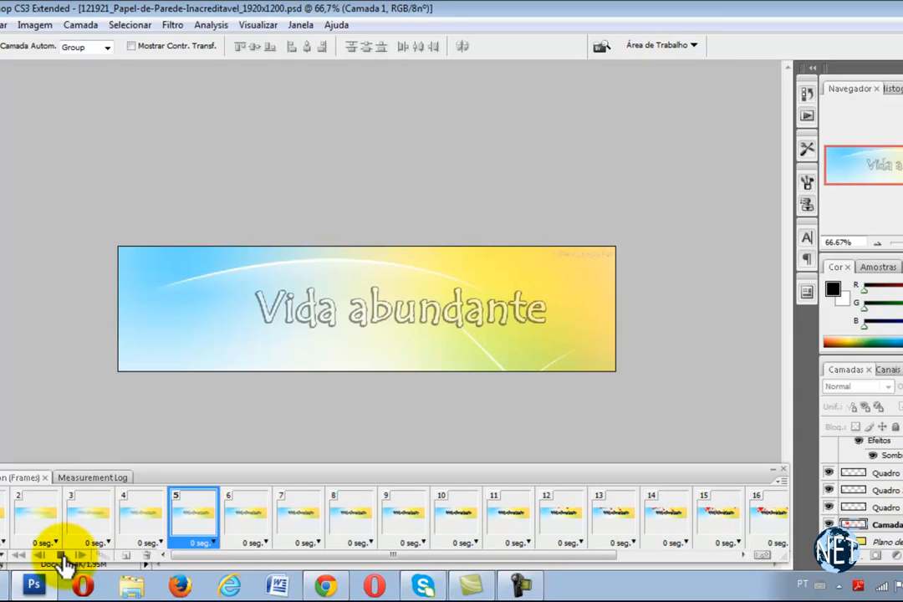
left_click(61, 555)
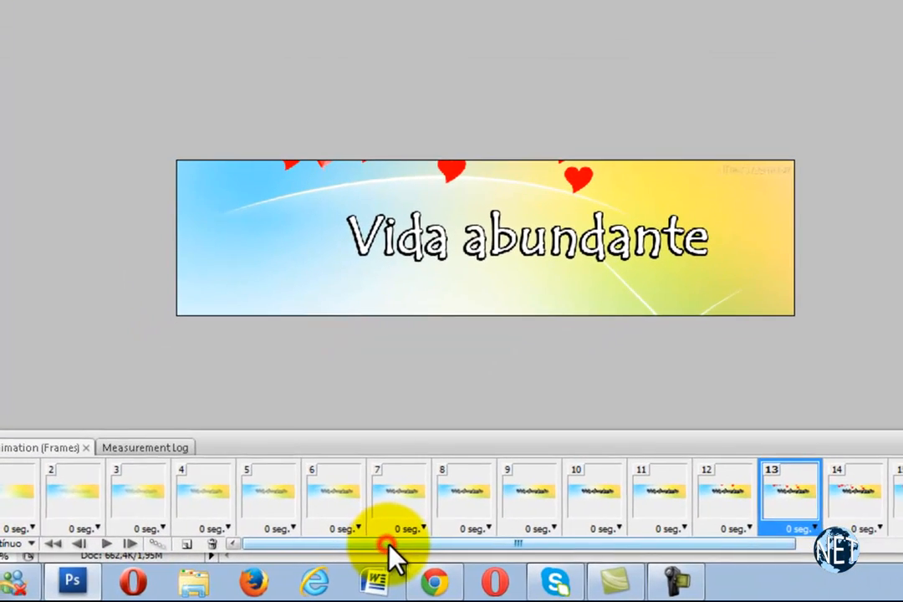
Set the display delay of frame 20, the last frame, to 2 seconds
left_click_drag(387, 544, 416, 544)
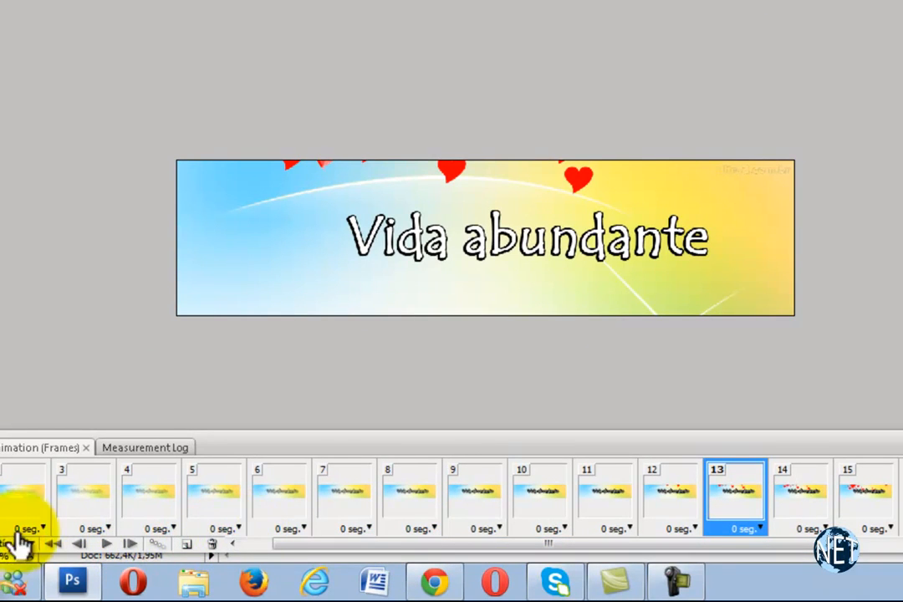
left_click_drag(674, 545, 844, 548)
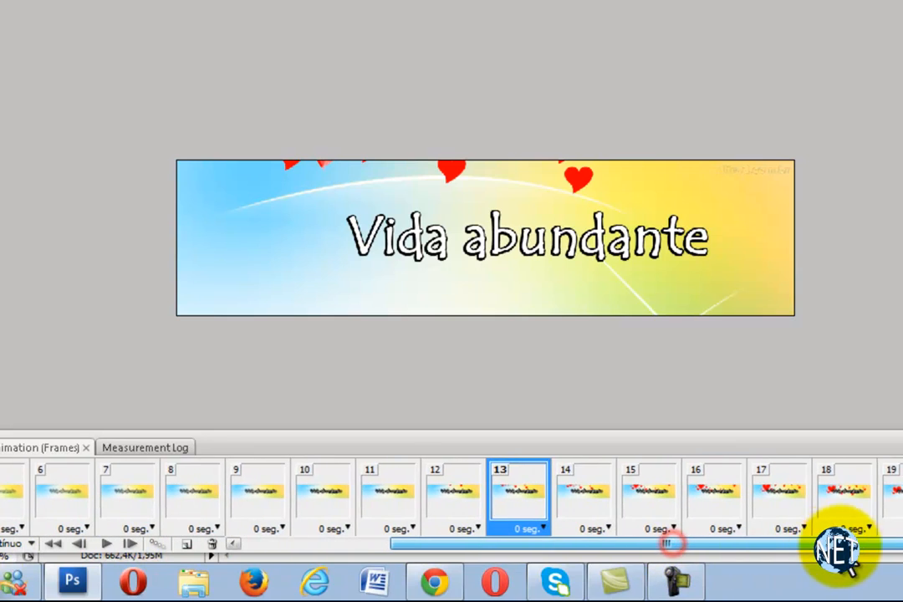
left_click_drag(787, 543, 316, 544)
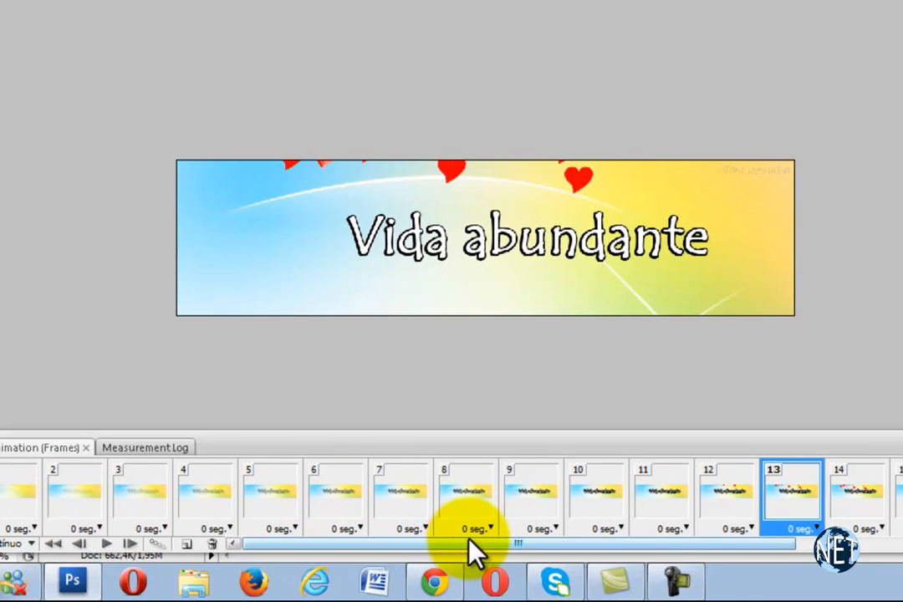
left_click_drag(470, 539, 600, 564)
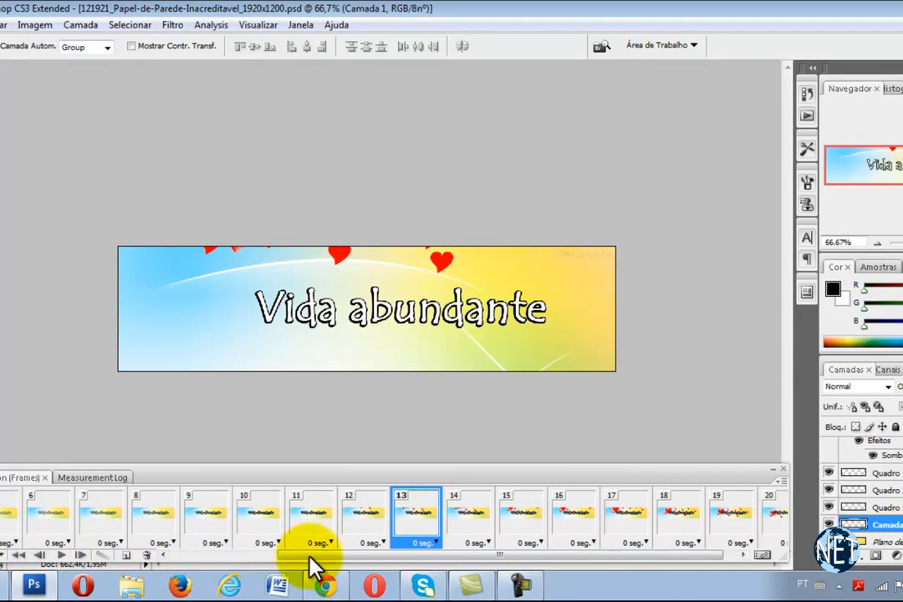
left_click_drag(672, 556, 722, 559)
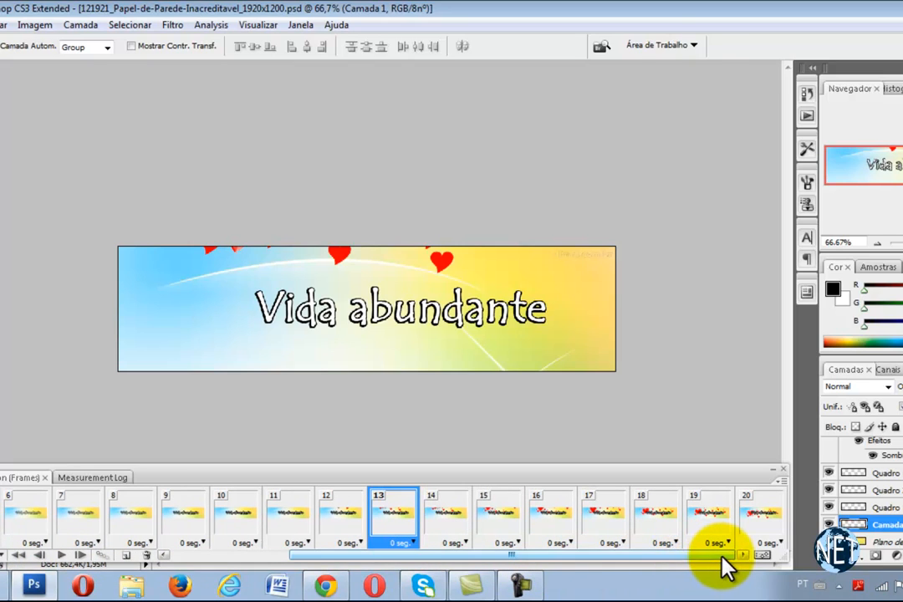
left_click(765, 535)
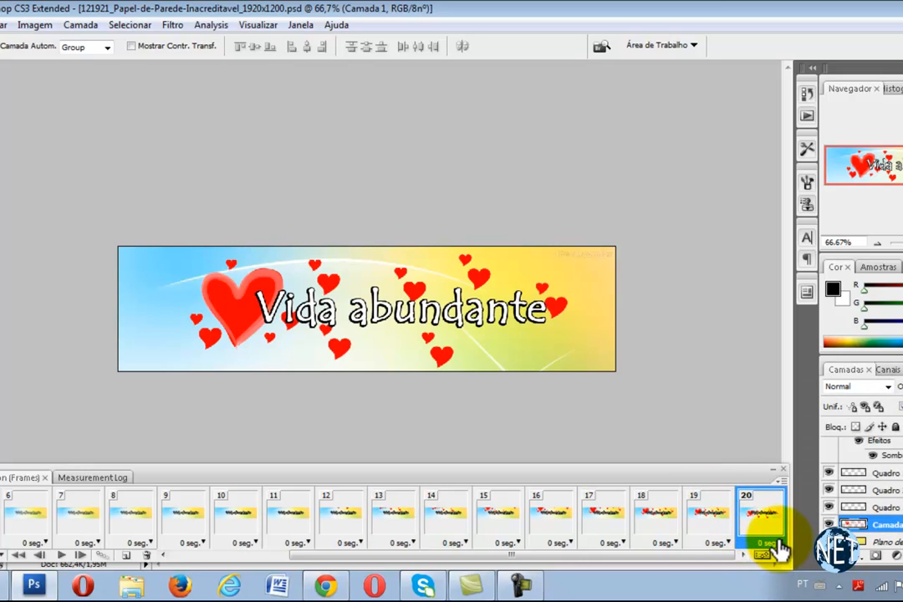
left_click(768, 543)
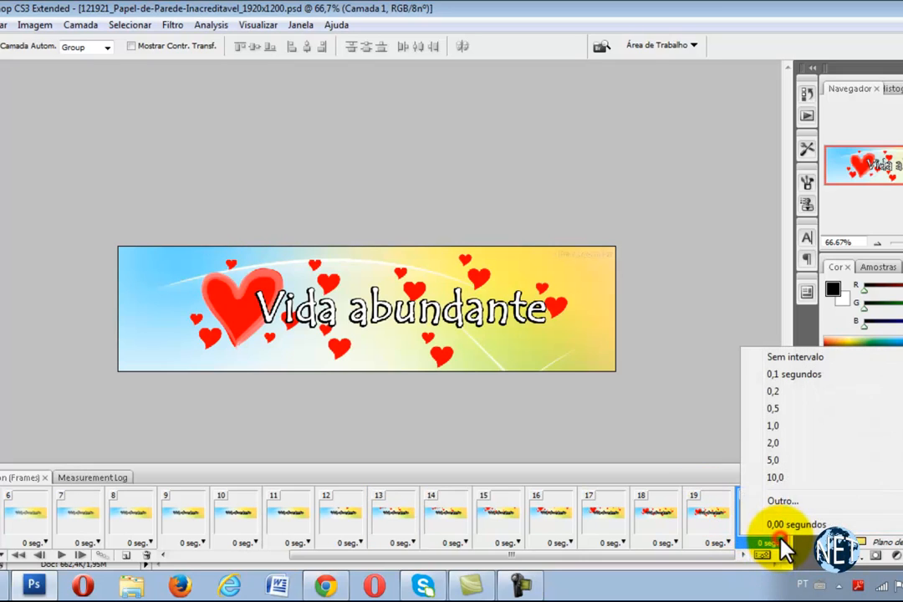
left_click(783, 443)
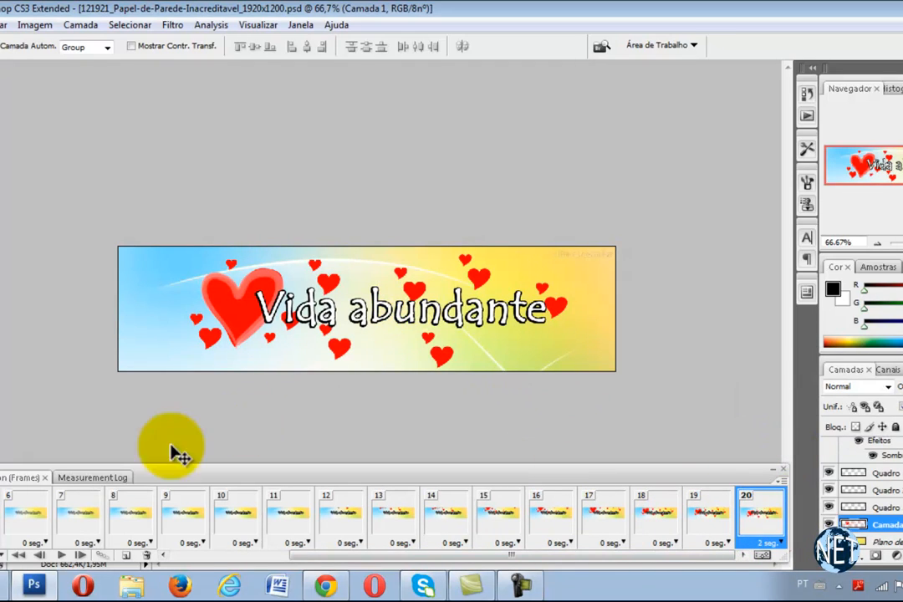
Play the whole animation to check the text fade, the falling hearts and the final pause, and return to frame 20
left_click(60, 557)
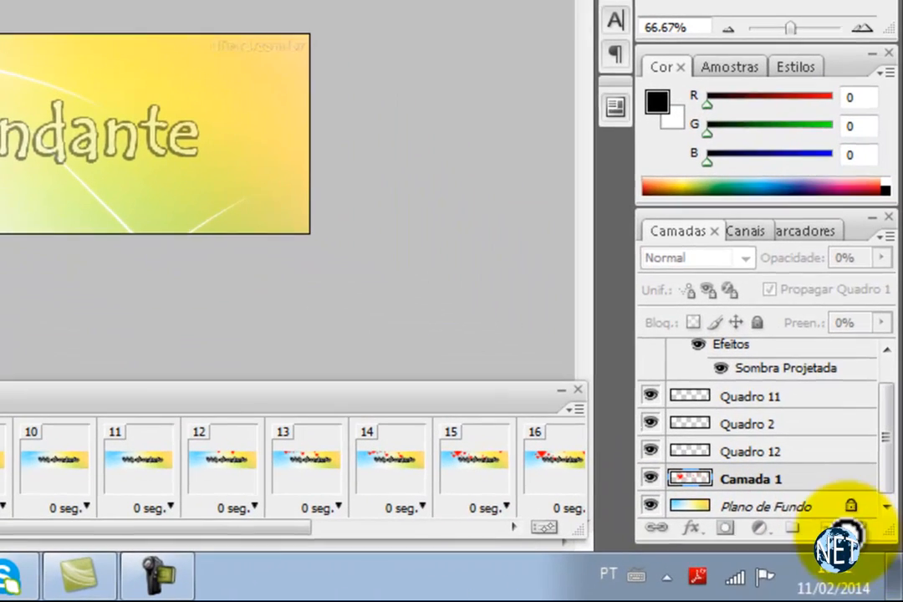
left_click(152, 587)
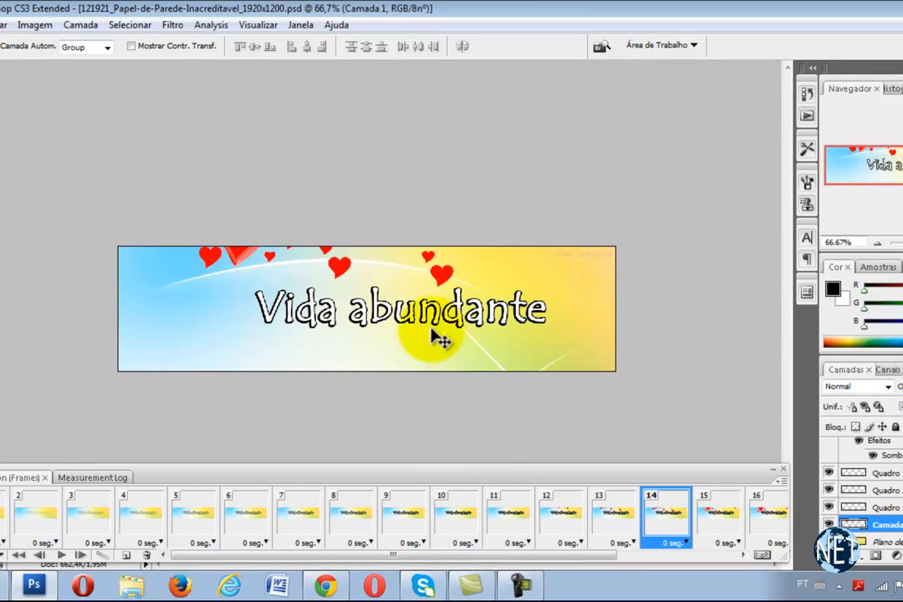
left_click(59, 555)
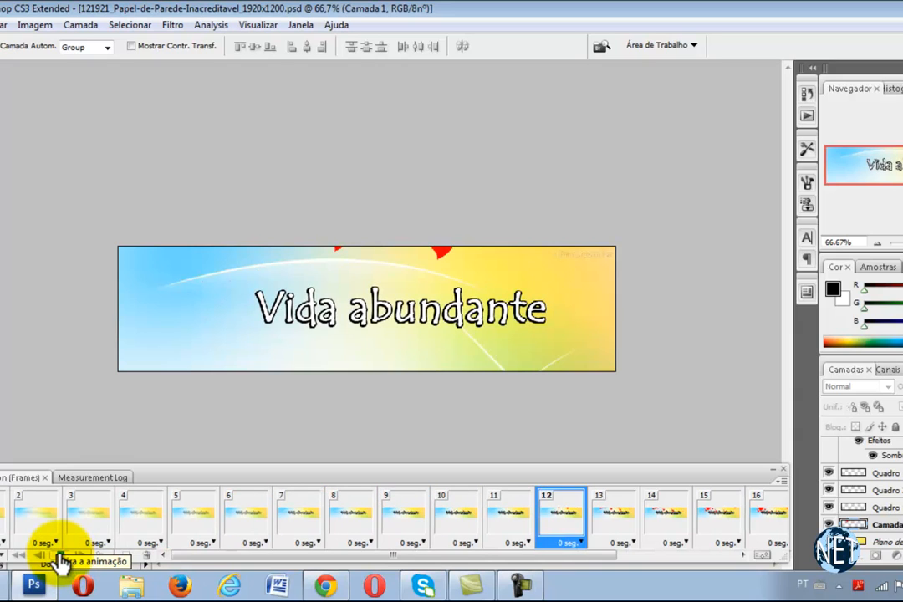
left_click(61, 556)
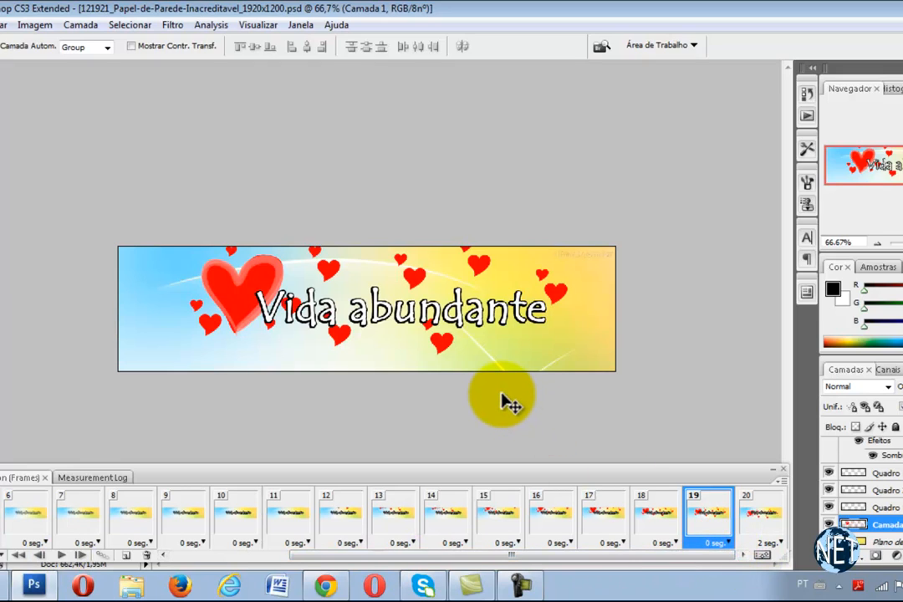
left_click(766, 519)
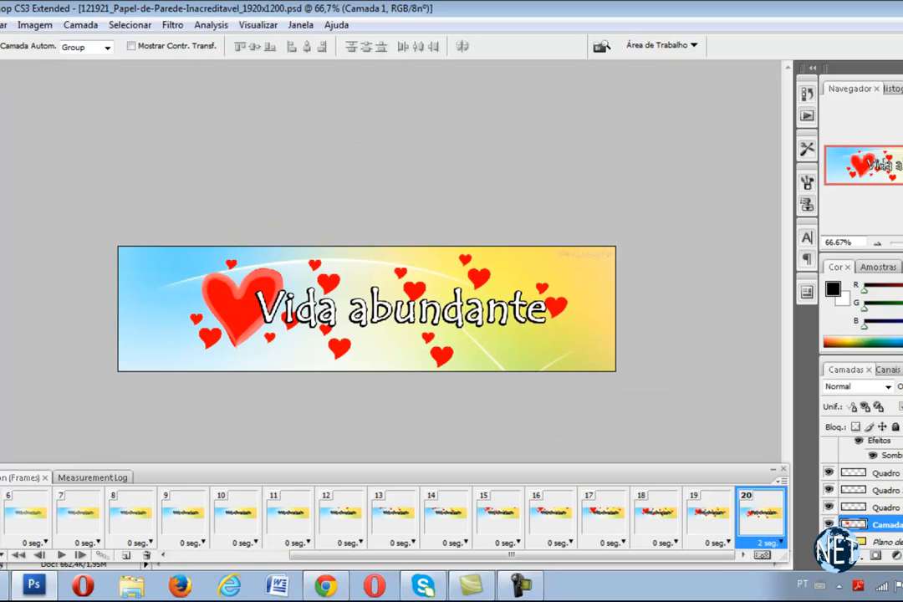
Render all frames as a PNG image sequence at document size and 30 fps into the subfolder exemplo of E:\Divino\
left_click(0, 25)
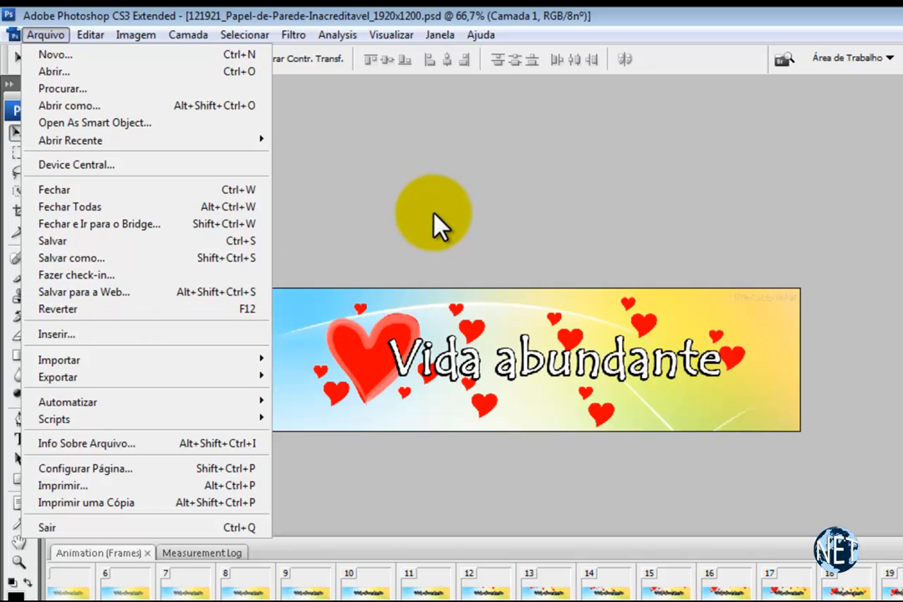
left_click(433, 214)
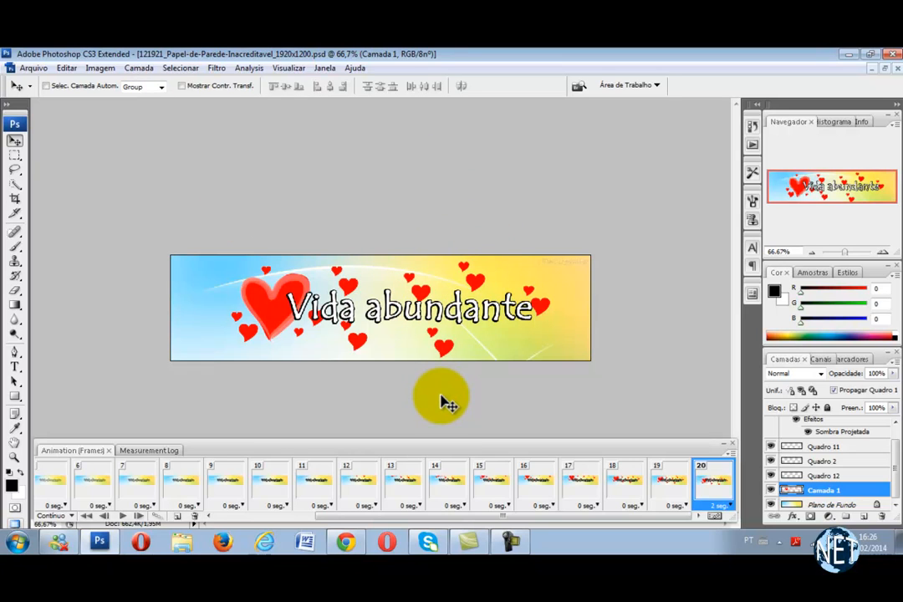
mouse_move(495, 541)
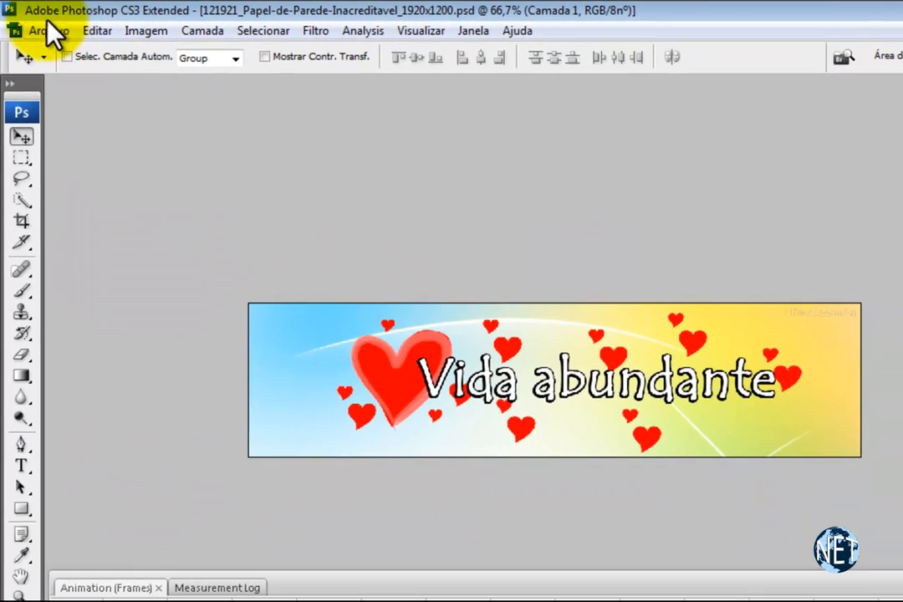
left_click(46, 30)
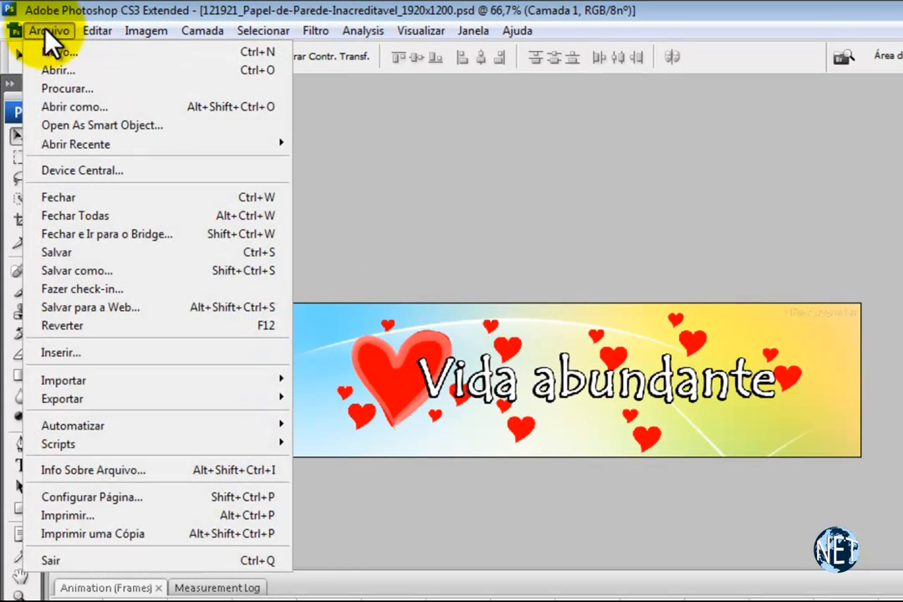
mouse_move(104, 402)
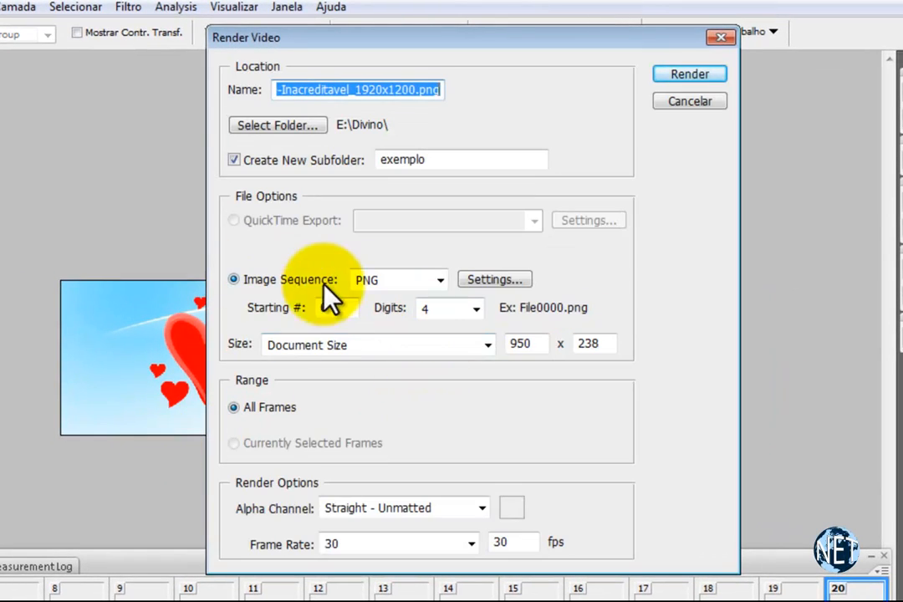
left_click(439, 281)
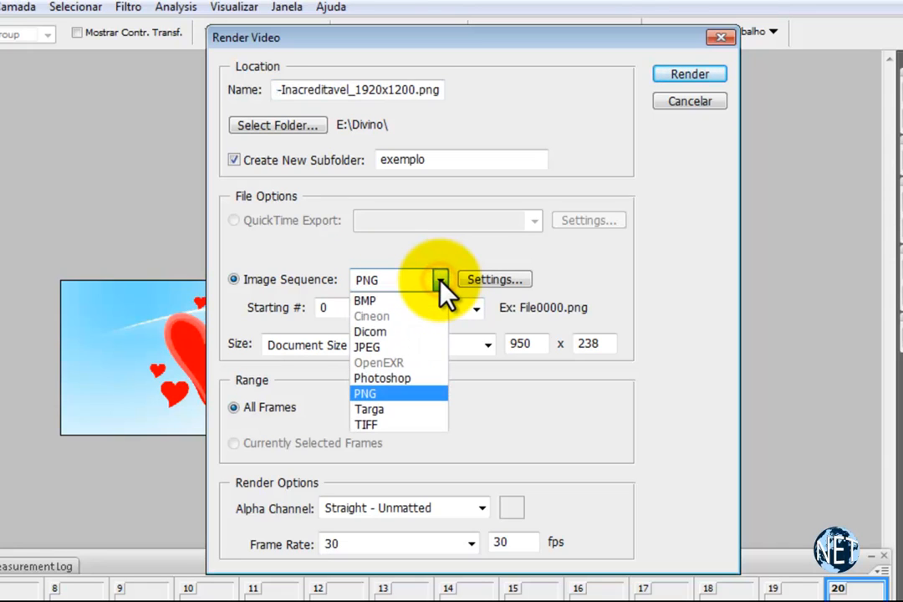
left_click(372, 393)
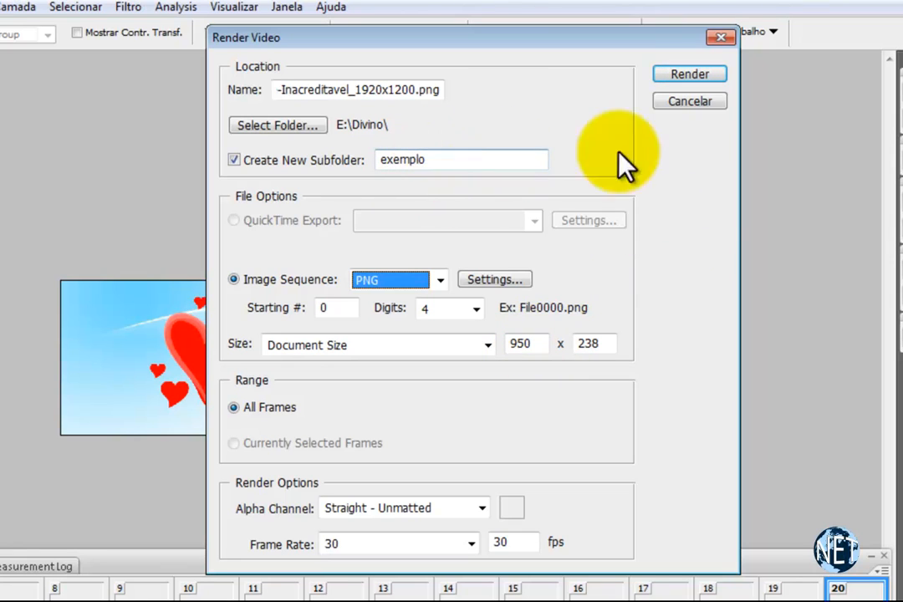
left_click(690, 74)
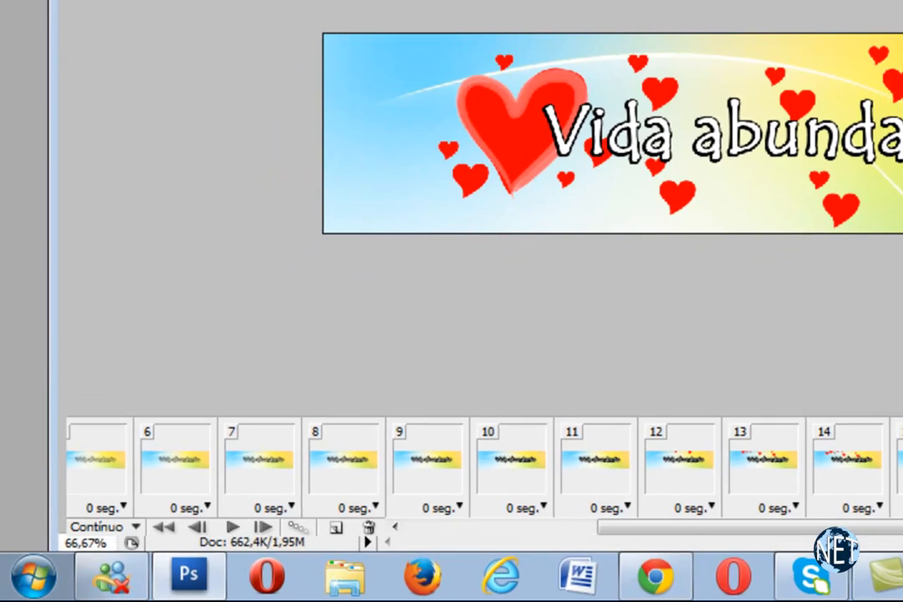
Show the desktop and launch Ulead GIF Animator 5
key("super+d")
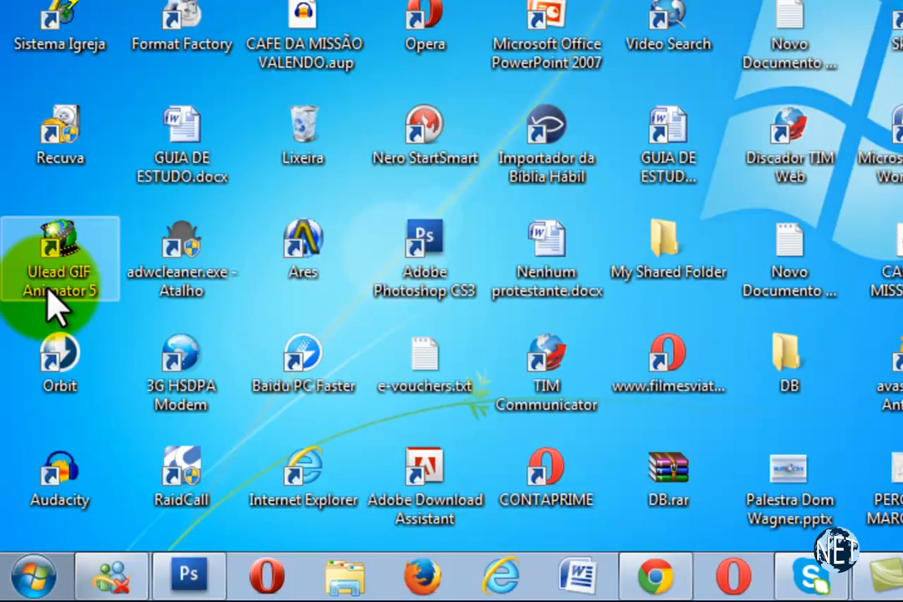
double_click(60, 259)
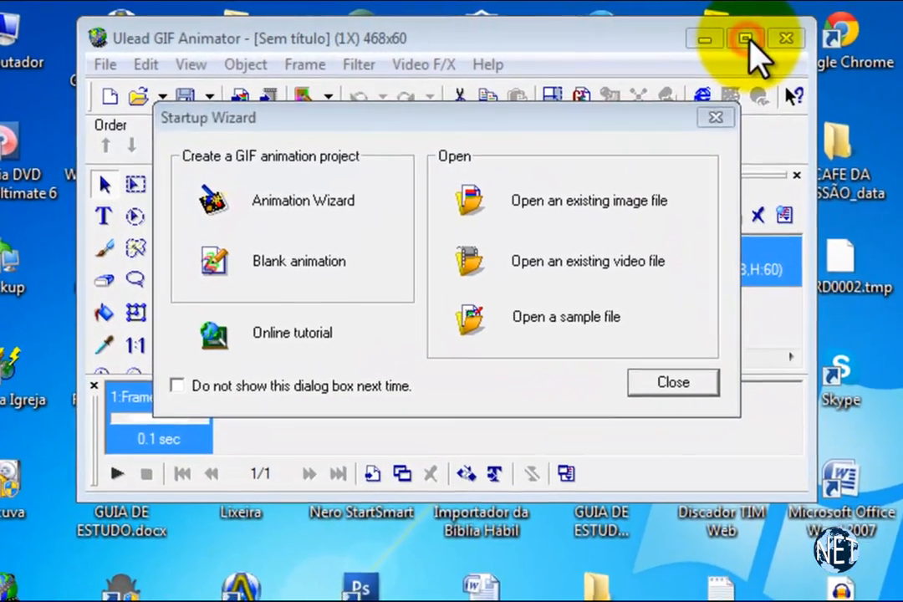
left_click(575, 35)
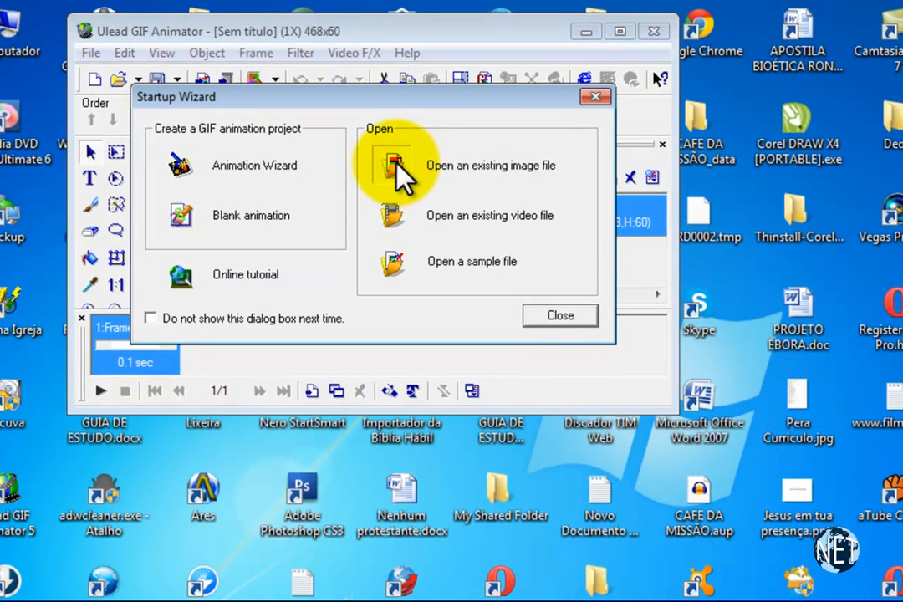
Open the existing image 121921_Papel-de-Parede-Inacreditavel_1920x12000000.png from the exemplo folder and maximize the program window
left_click(398, 168)
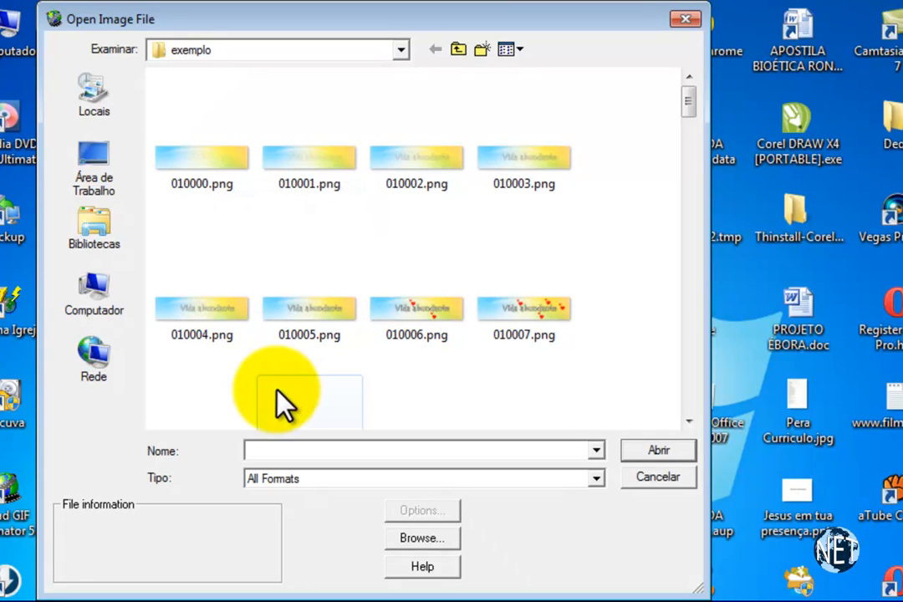
left_click_drag(687, 100, 656, 129)
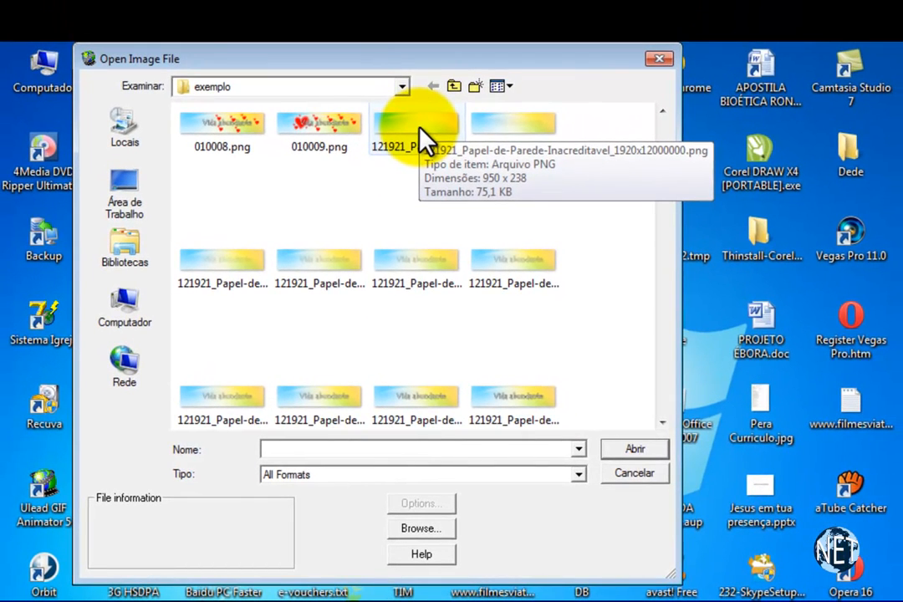
left_click(420, 130)
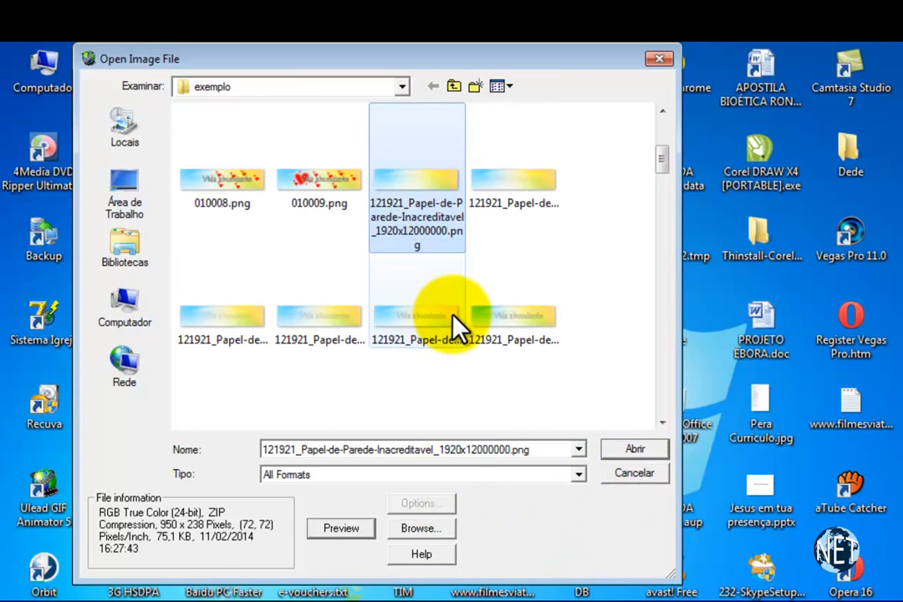
left_click(638, 453)
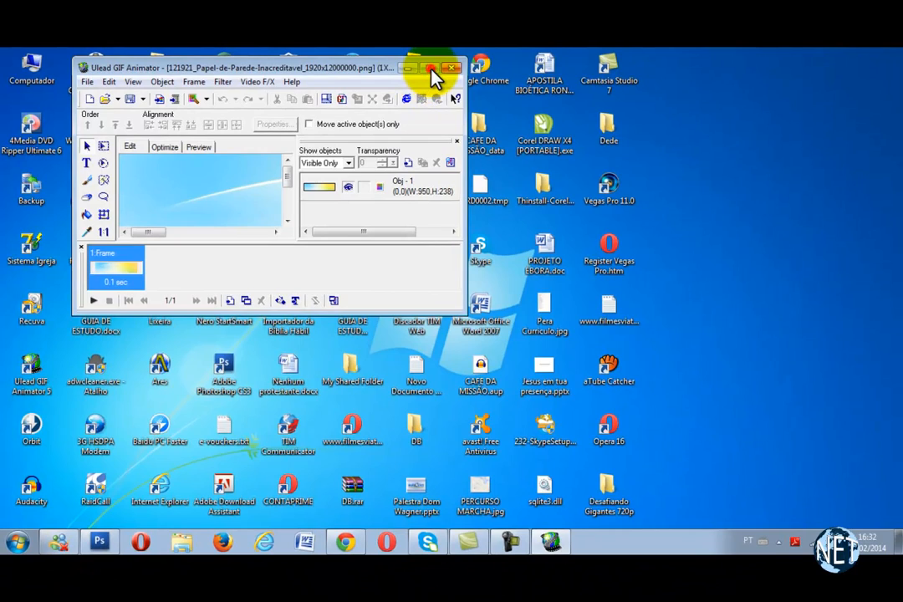
left_click(431, 67)
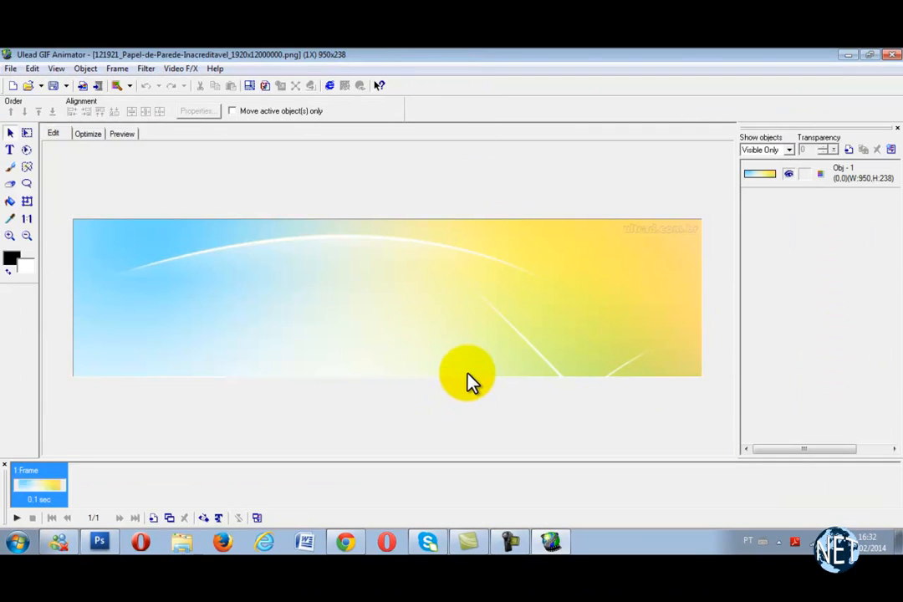
Add the exemplo images 121921_Papel-de-Parede-Inacreditavel_1920x12000001.png through 121921_Papel-de-Parede-Inacreditavel_1920x12000078.png as new frames
left_click(11, 68)
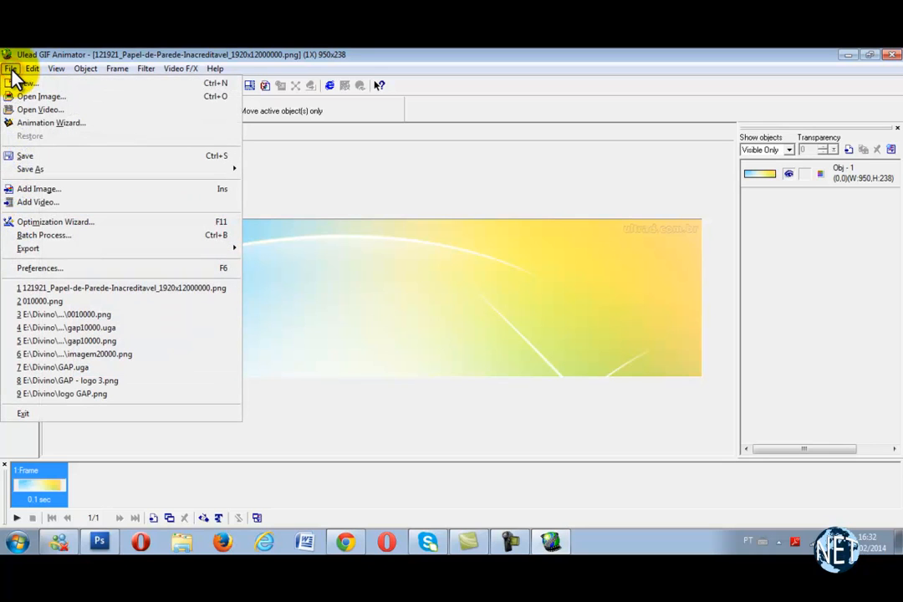
left_click(37, 190)
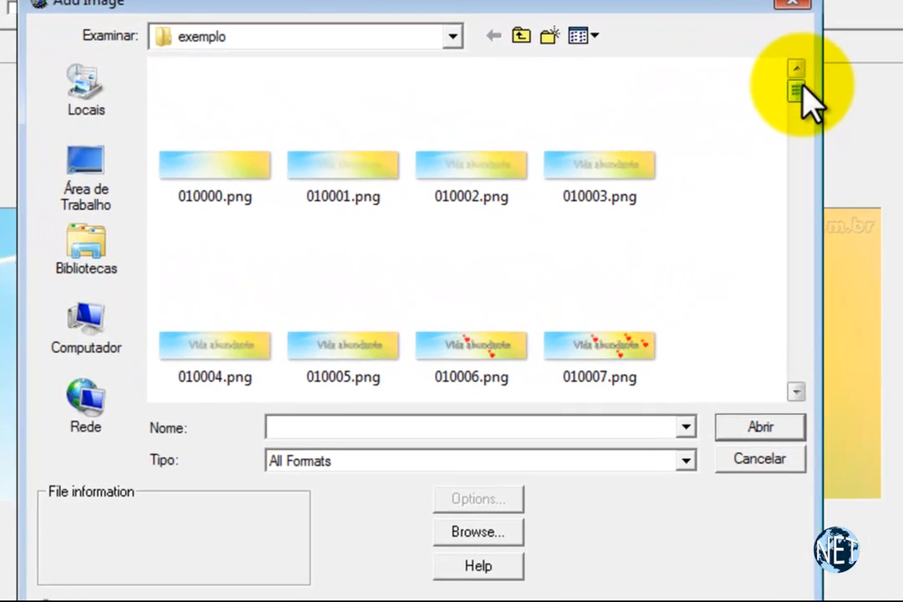
left_click_drag(658, 153, 659, 159)
left_click_drag(811, 96, 813, 112)
left_click(585, 157)
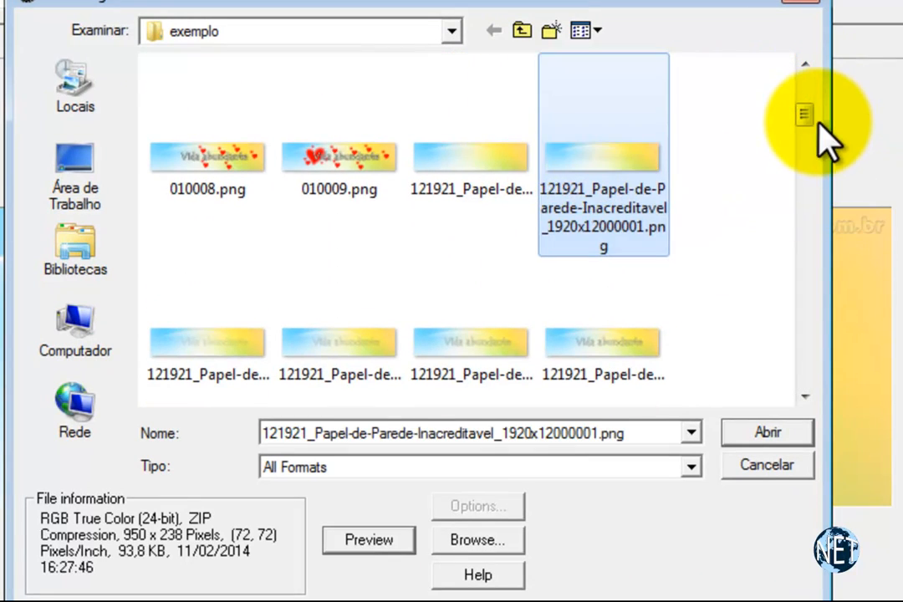
left_click_drag(806, 115, 821, 385)
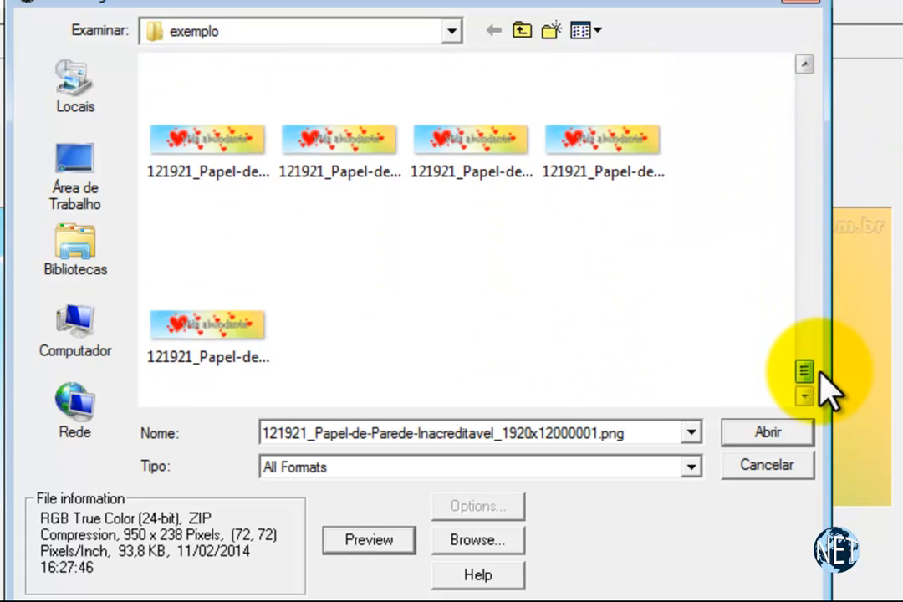
left_click(247, 343, "shift")
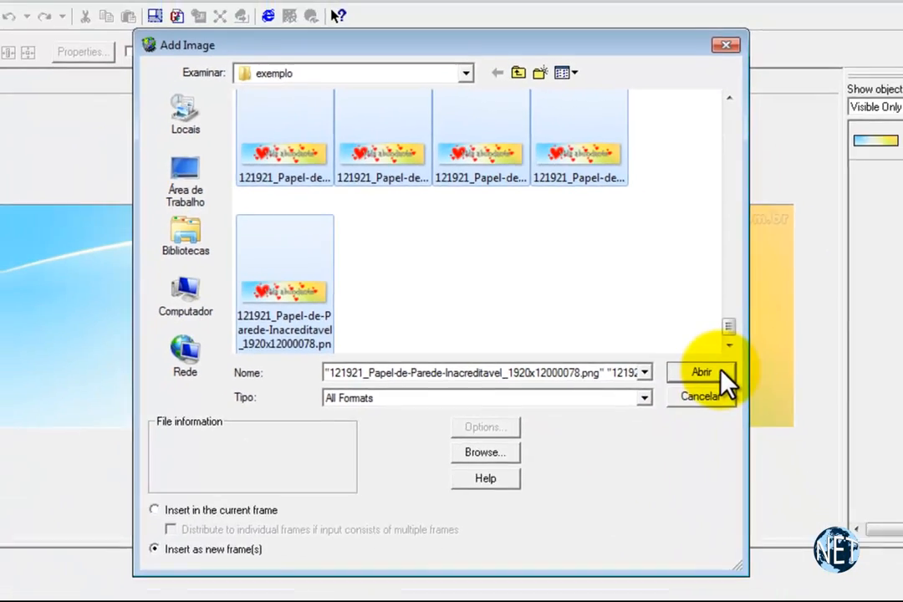
left_click(790, 434)
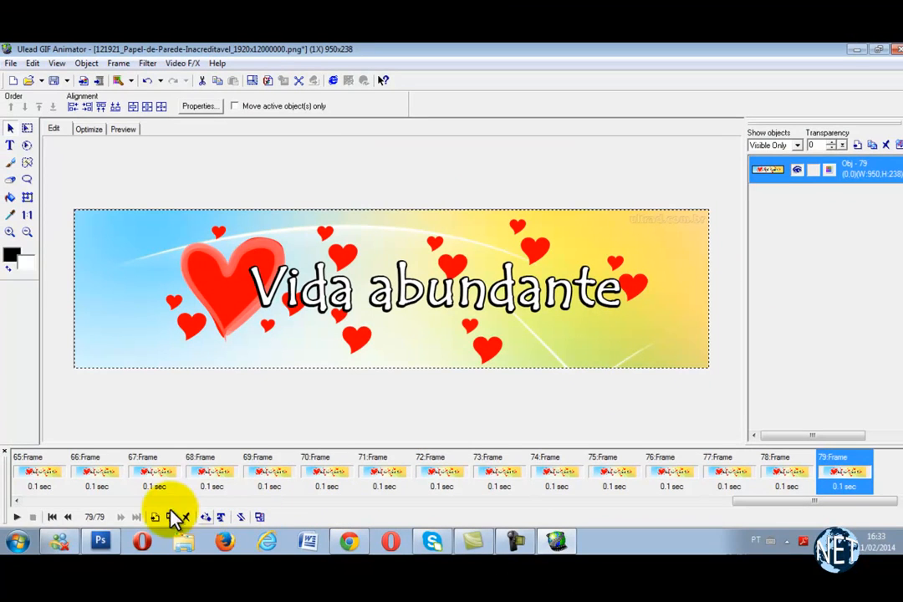
Play the assembled frame sequence twice to check the text fade and falling hearts, stopping playback each time
left_click(17, 517)
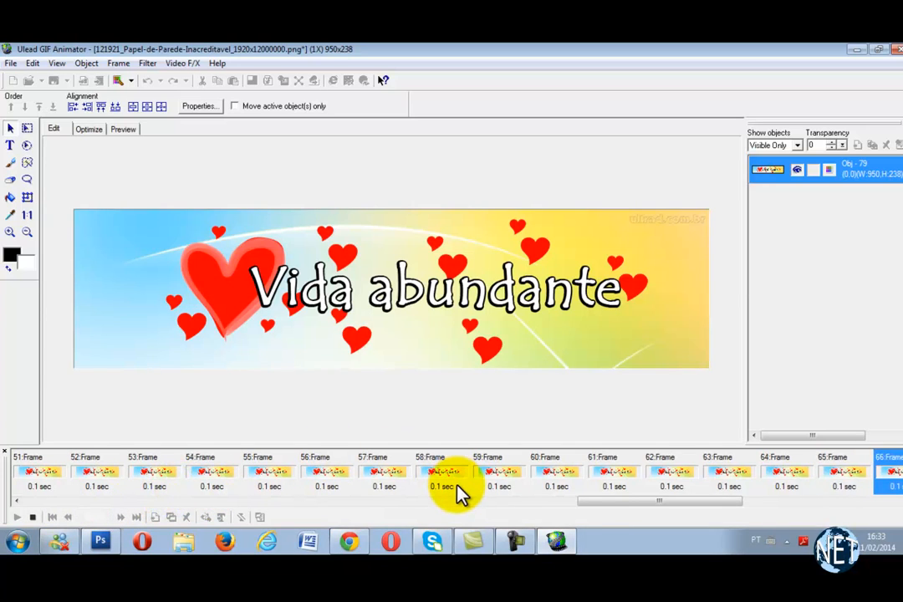
left_click(33, 519)
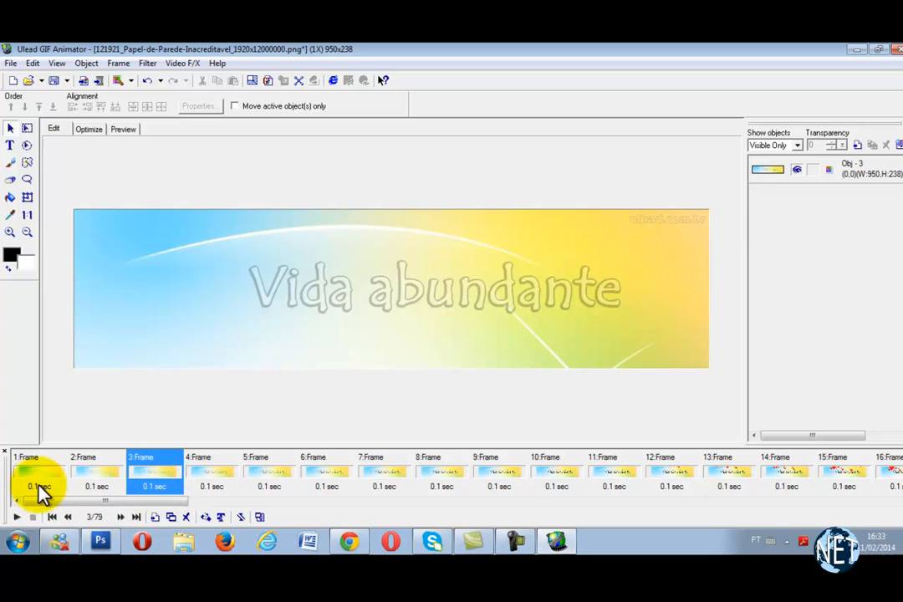
left_click(16, 518)
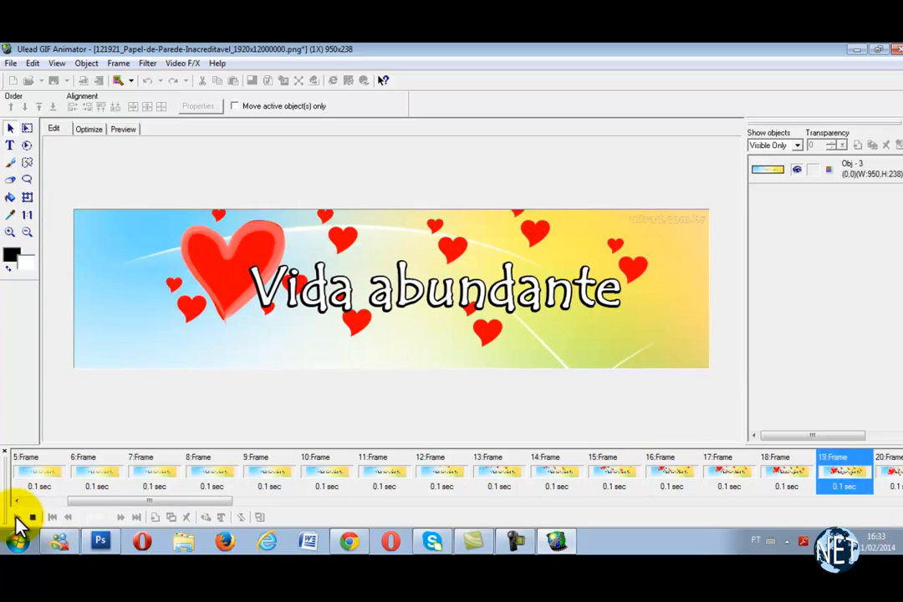
left_click(30, 517)
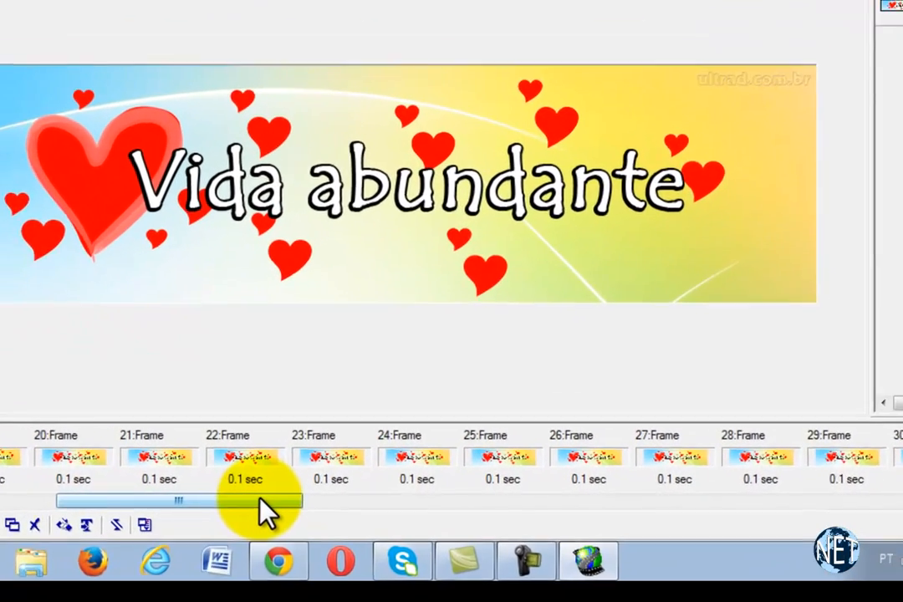
Delete frames 32 to 79 from the animation
left_click_drag(259, 500, 429, 527)
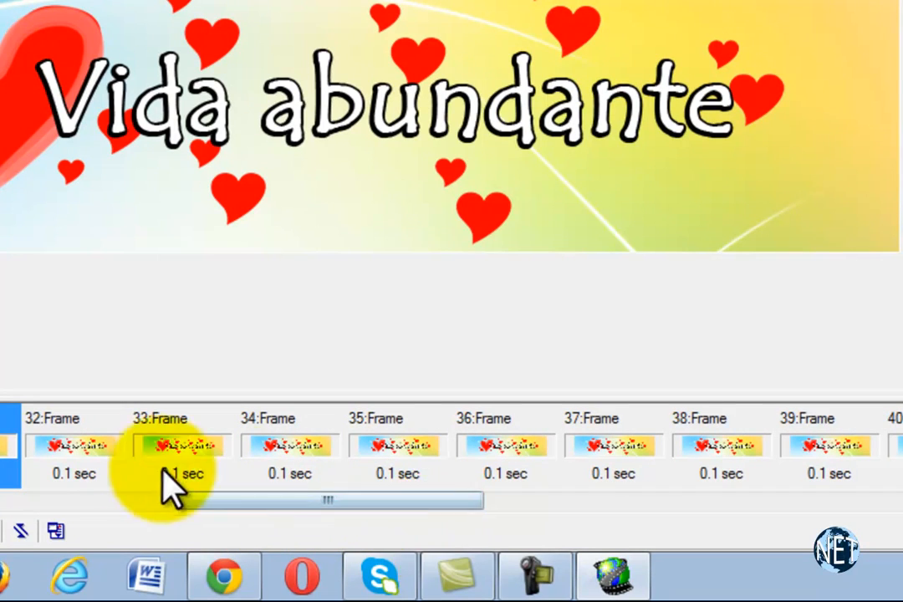
left_click(90, 475)
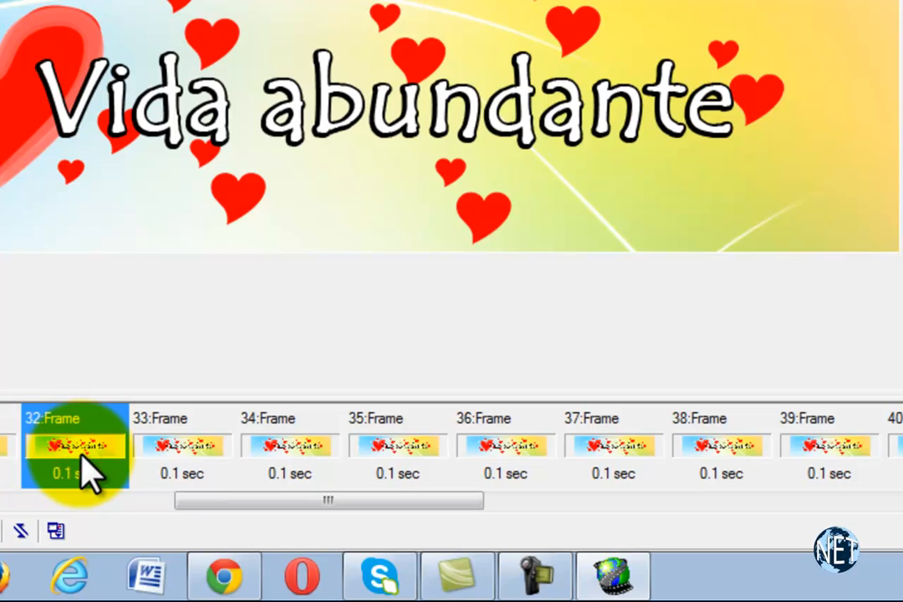
left_click_drag(329, 498, 902, 512)
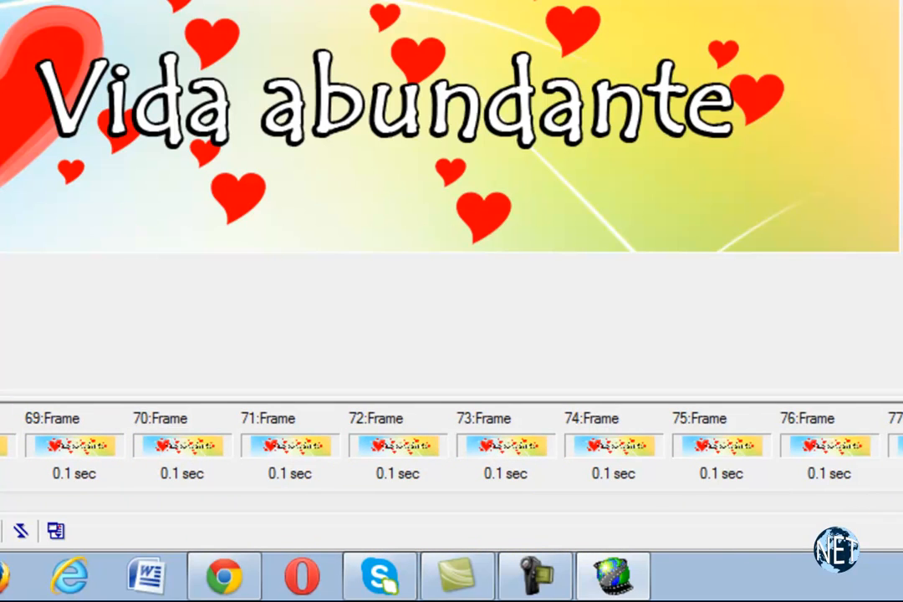
left_click(899, 447, "shift")
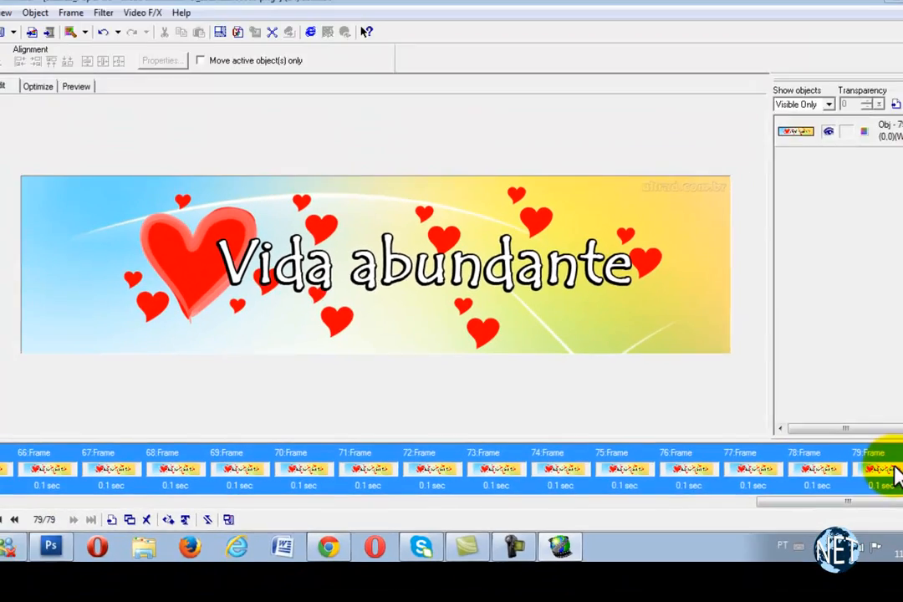
key("Delete")
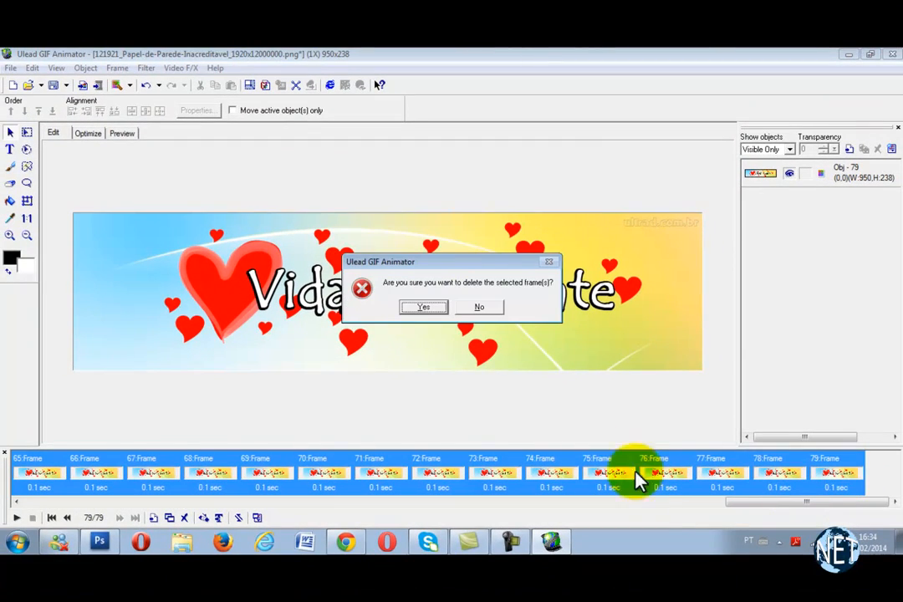
left_click(433, 307)
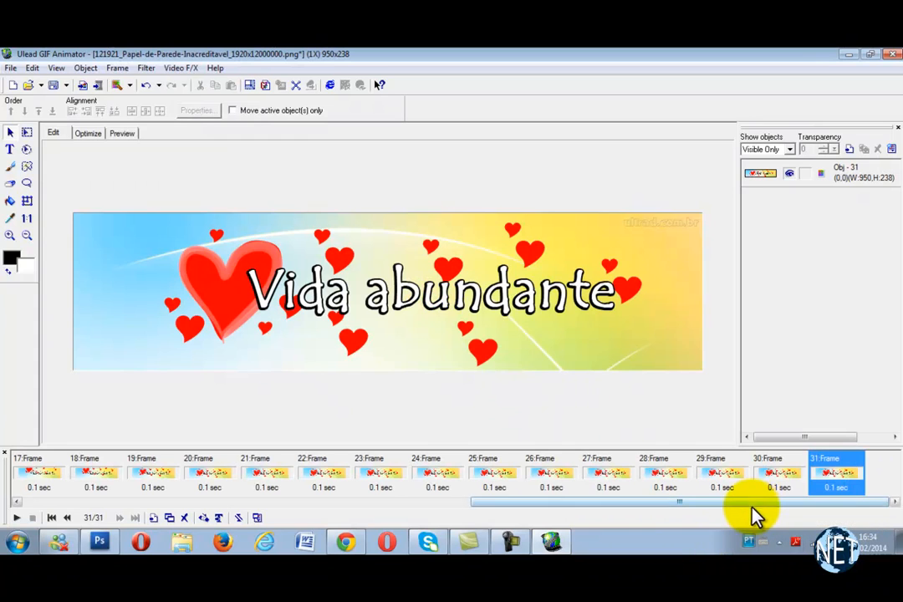
Play the shortened animation and compare frames 19 and 20 to check where the hearts reach their final position
left_click_drag(746, 507, 237, 516)
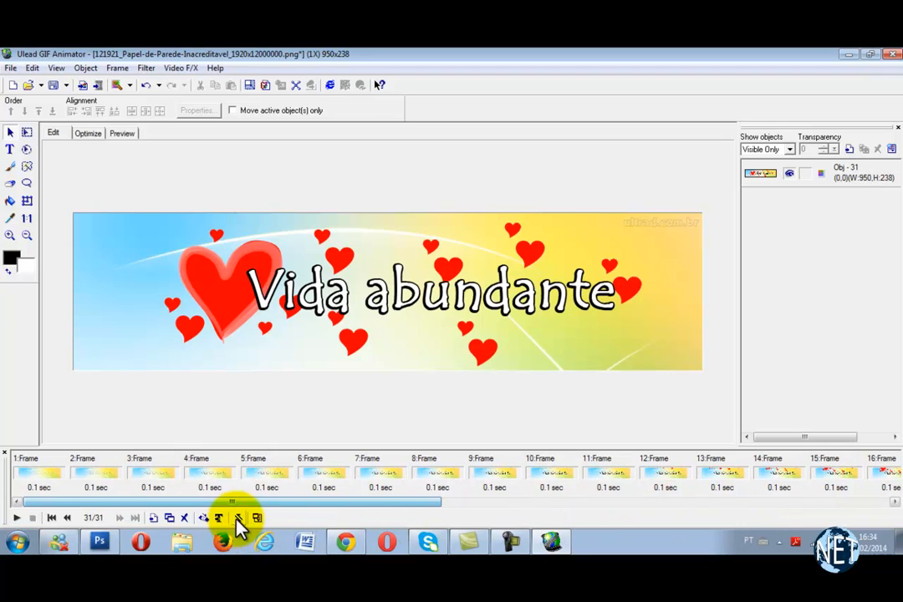
left_click(14, 519)
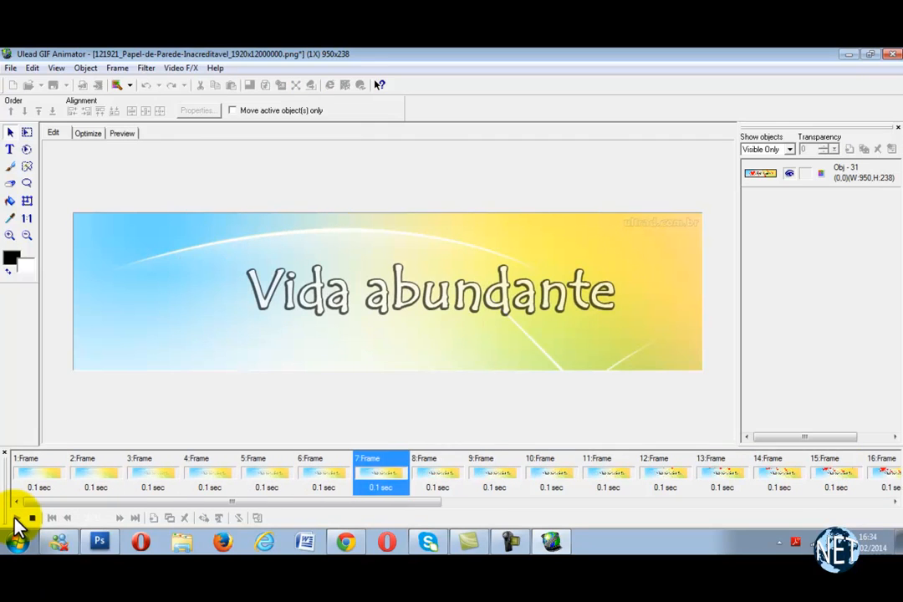
mouse_move(346, 542)
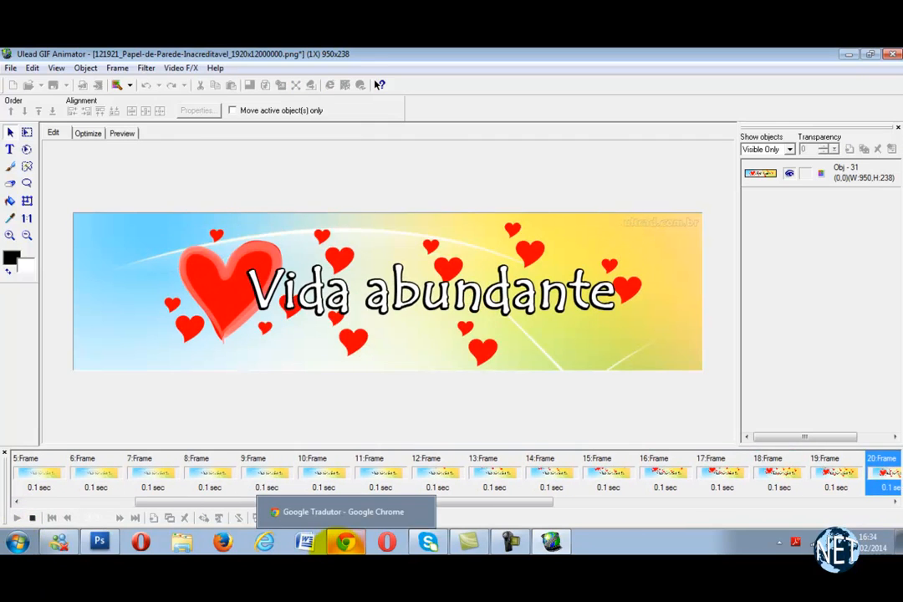
left_click(801, 481)
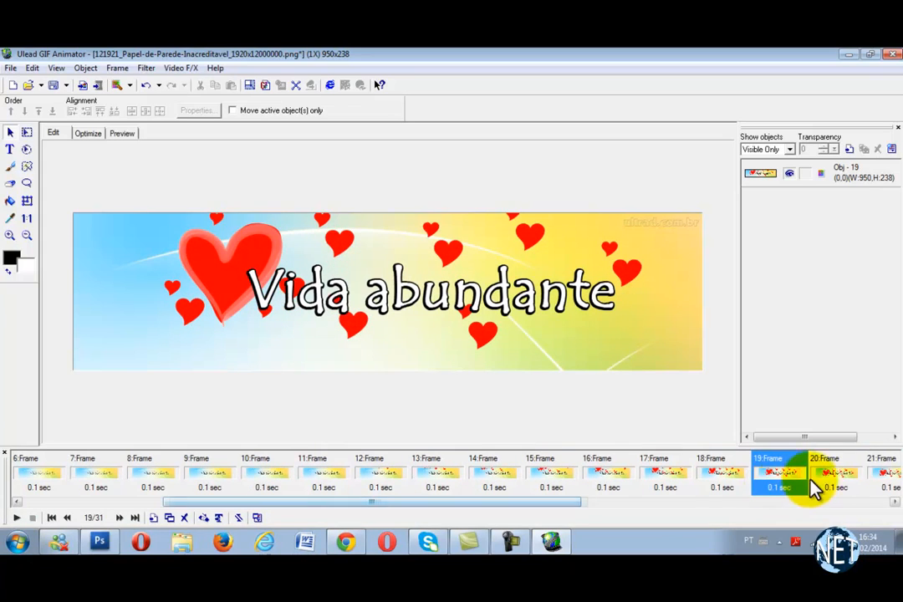
left_click(815, 489)
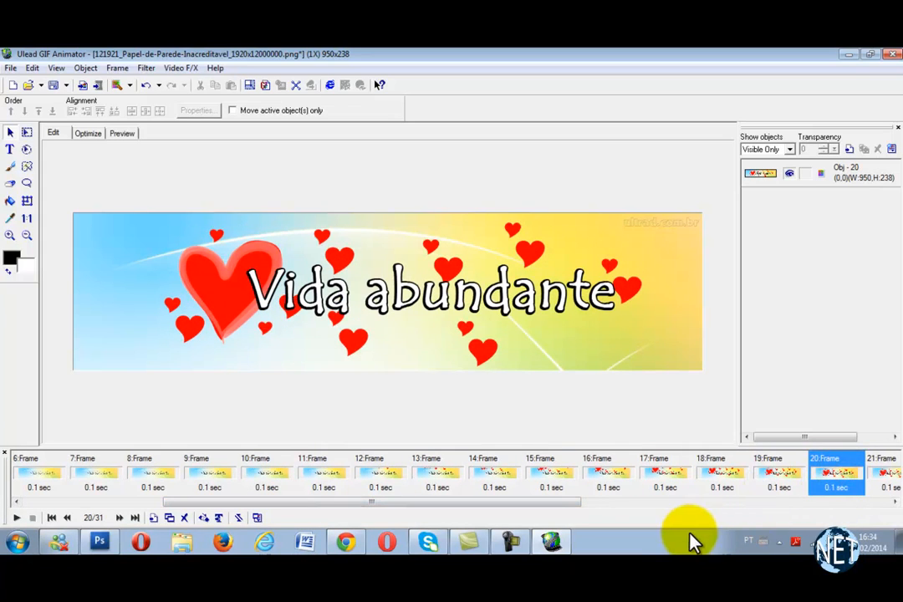
Delete frames 21 to 31 from the animation
left_click_drag(562, 506, 762, 533)
left_click(500, 477)
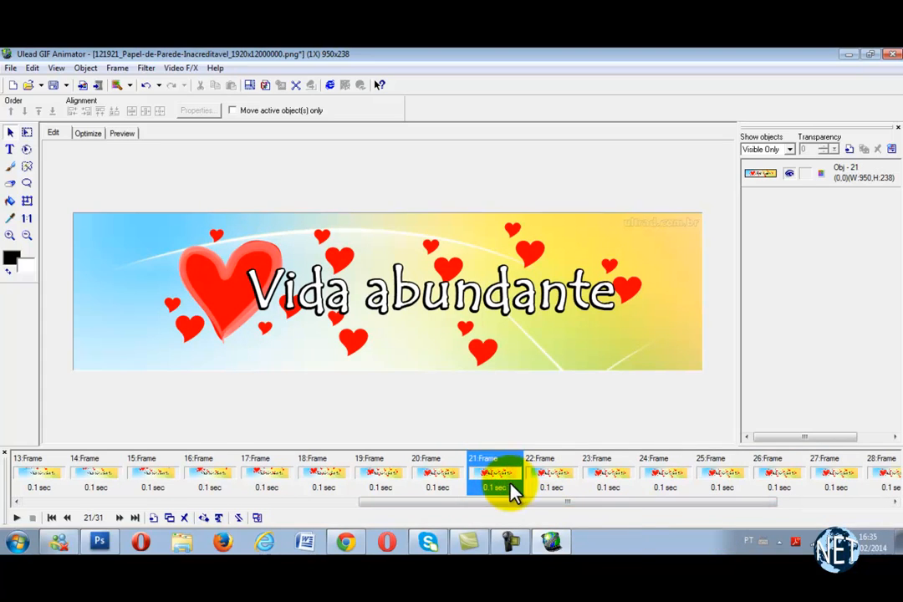
left_click_drag(597, 502, 713, 519)
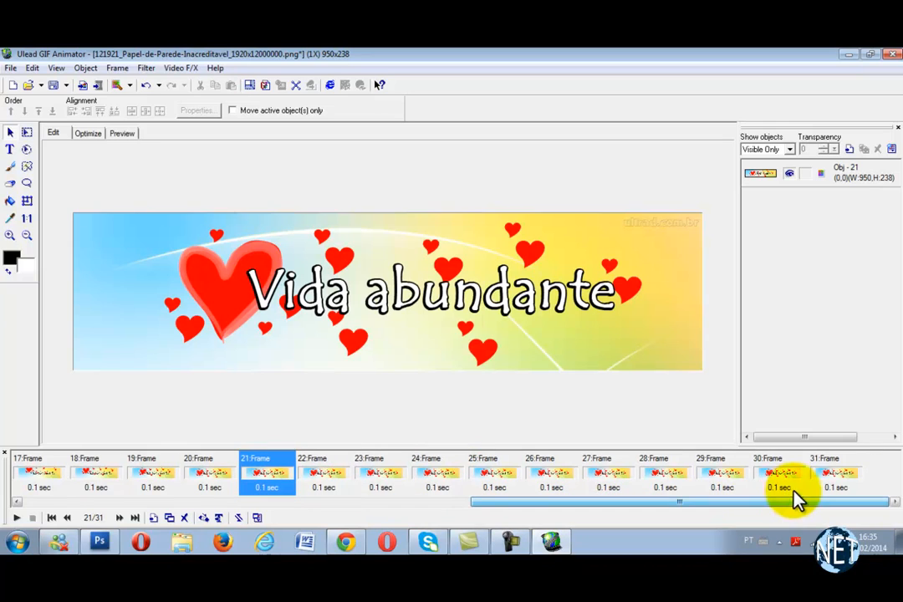
left_click(853, 477, "shift")
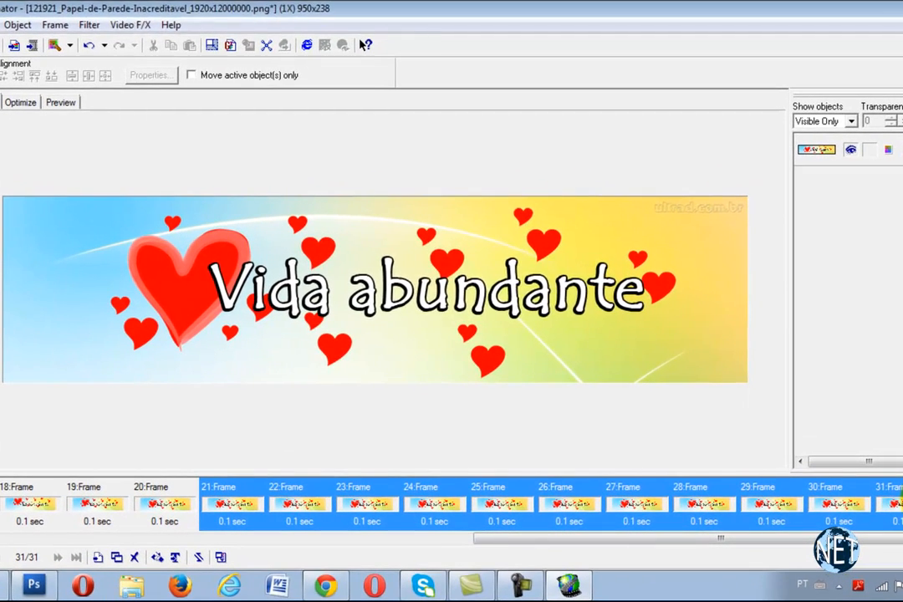
key("Delete")
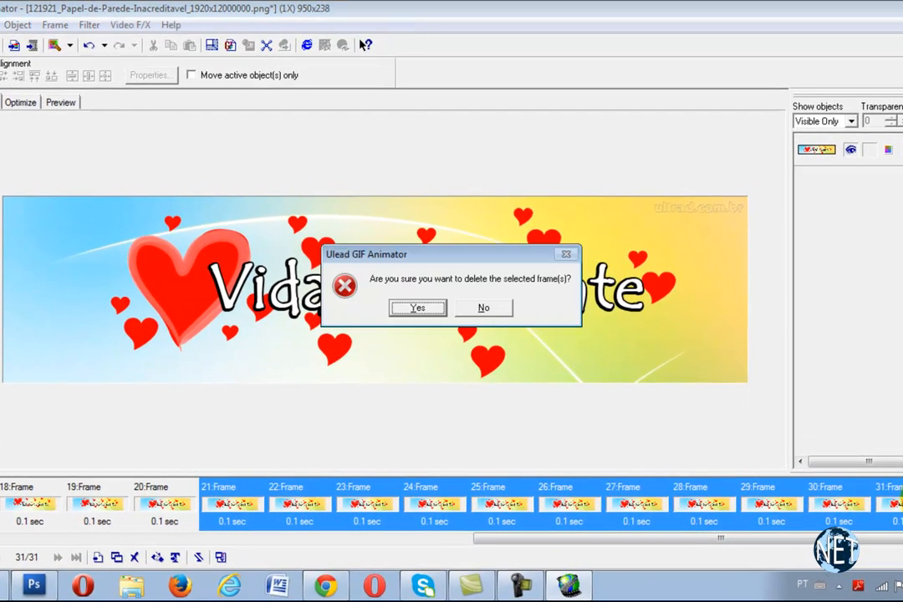
left_click(433, 312)
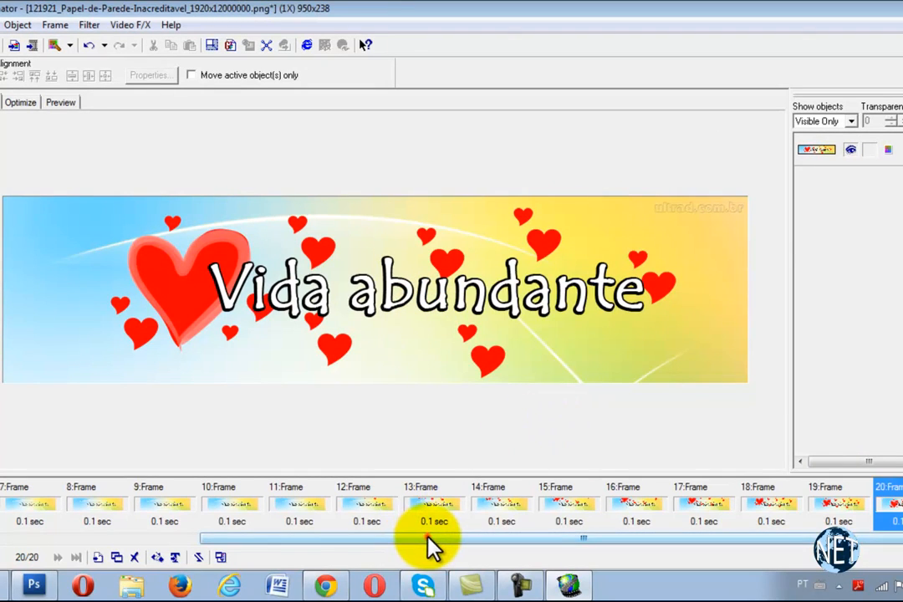
Play the trimmed animation from its beginning to check its timing and stop playback
left_click_drag(427, 537, 132, 555)
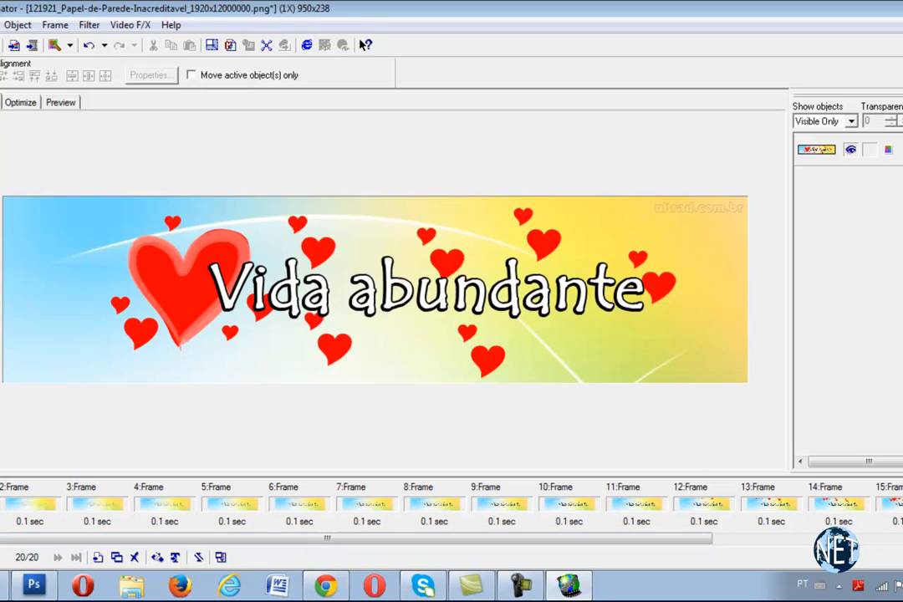
left_click(1, 556)
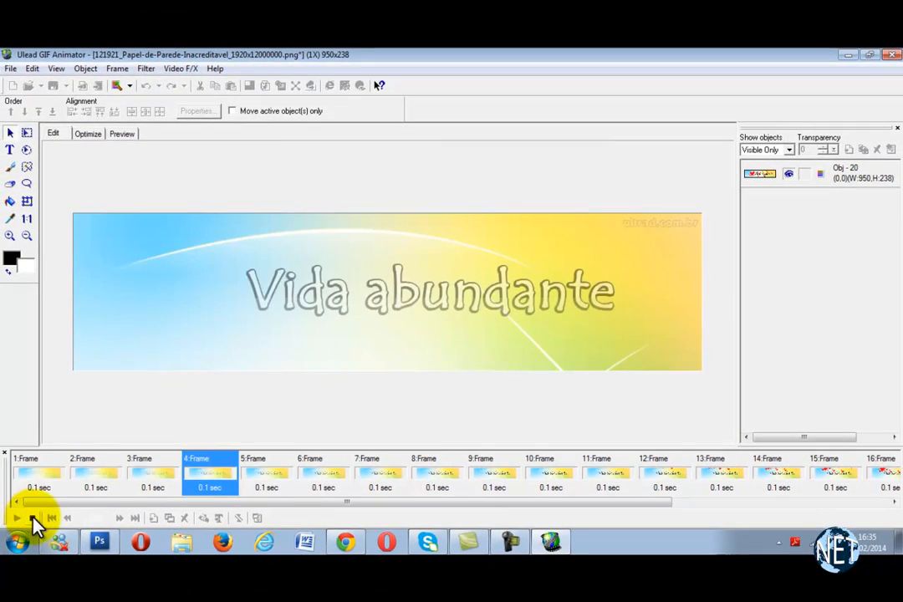
left_click(32, 517)
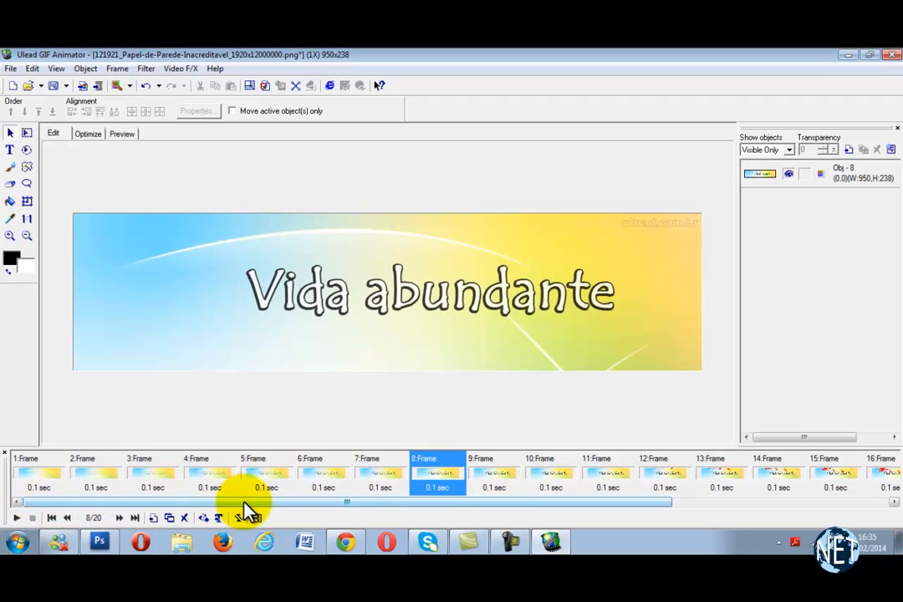
Set the delay of frame 20, the last frame, to 200 hundredths of a second, keeping the Smart removal method
mouse_move(244, 504)
left_mouse_down()
mouse_move(213, 504)
mouse_move(482, 505)
mouse_move(209, 506)
mouse_move(495, 508)
mouse_move(235, 506)
left_mouse_up()
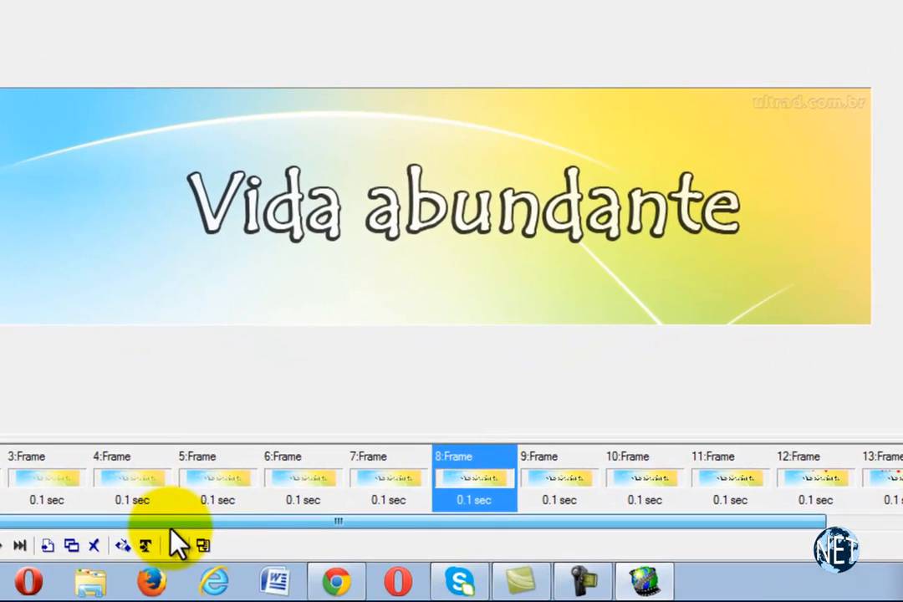
left_click_drag(170, 530, 808, 528)
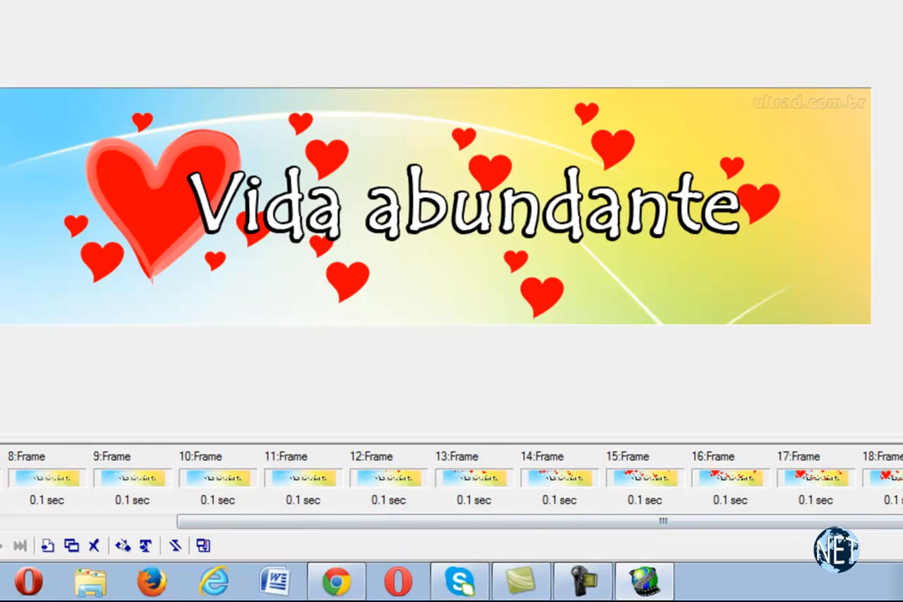
double_click(900, 479)
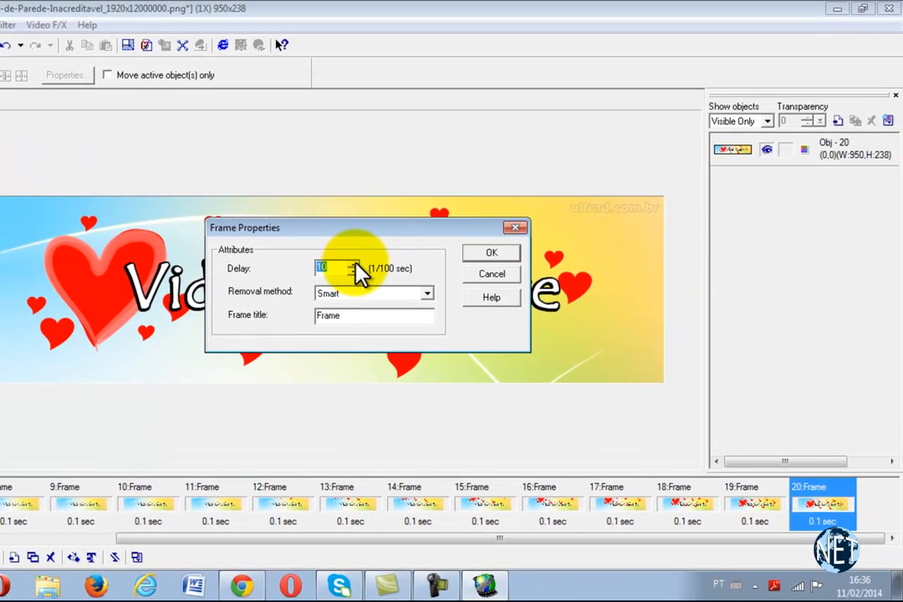
left_click(479, 175)
left_click(479, 174)
left_click(353, 264)
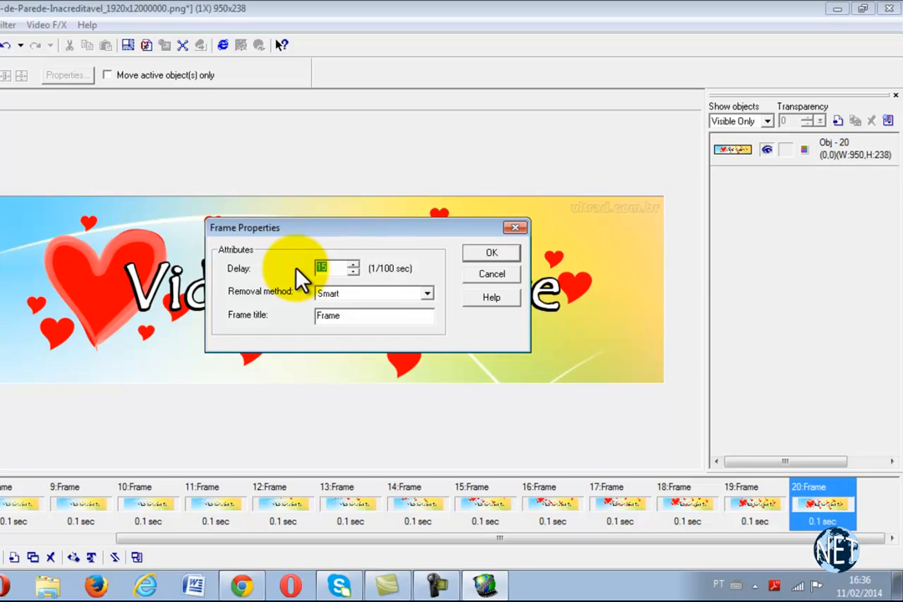
type("200")
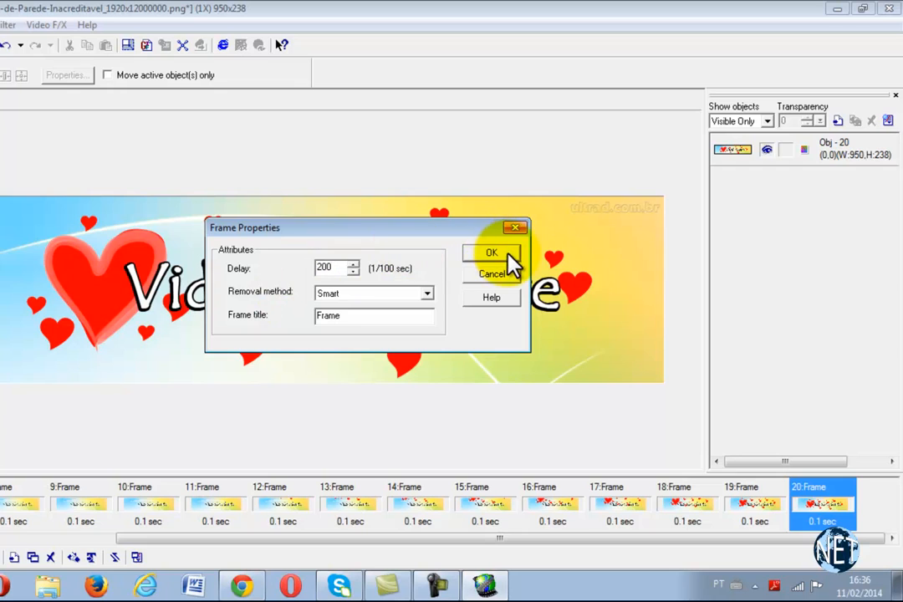
left_click(428, 295)
left_click(428, 295)
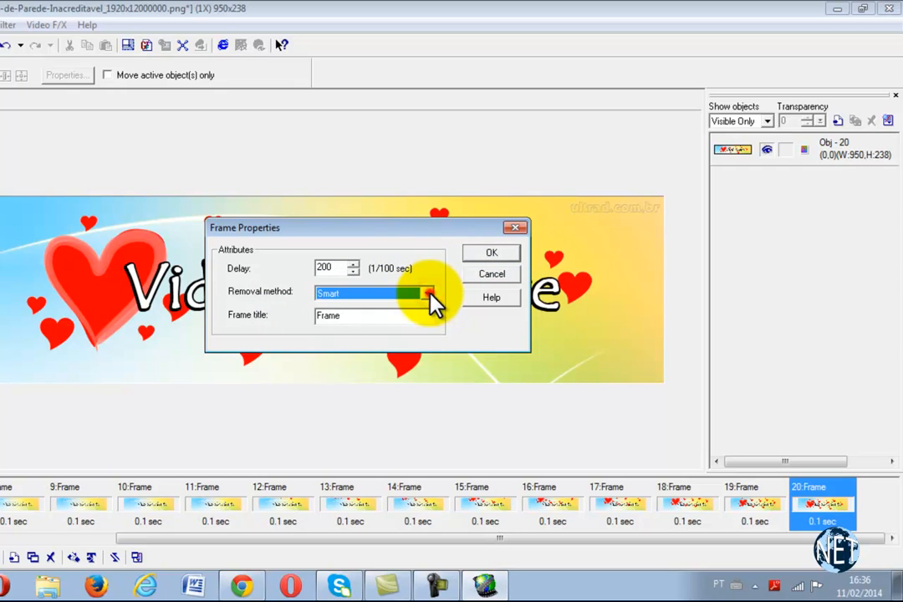
left_click(513, 256)
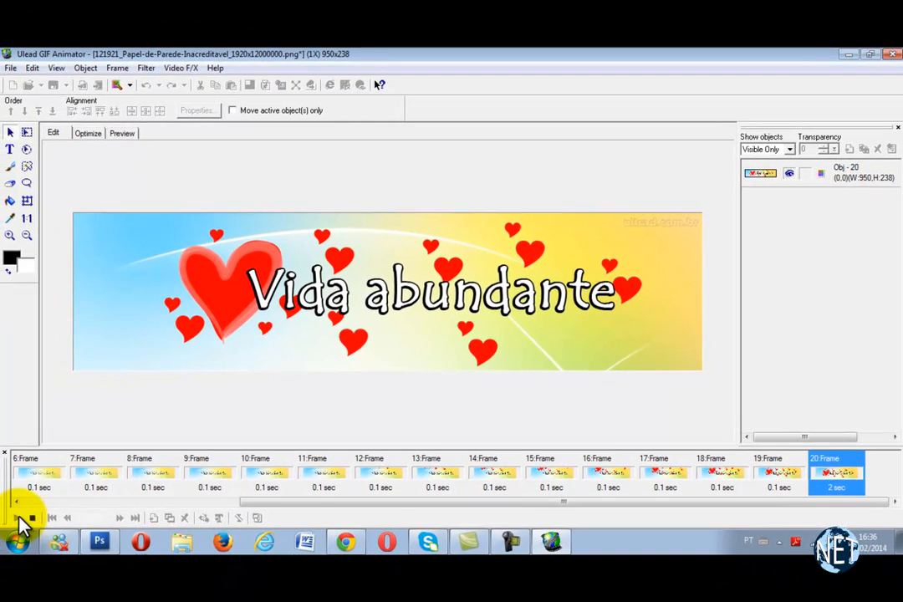
Play the animation to check the pause on its last frame, stop it and select frame 20
left_click(19, 517)
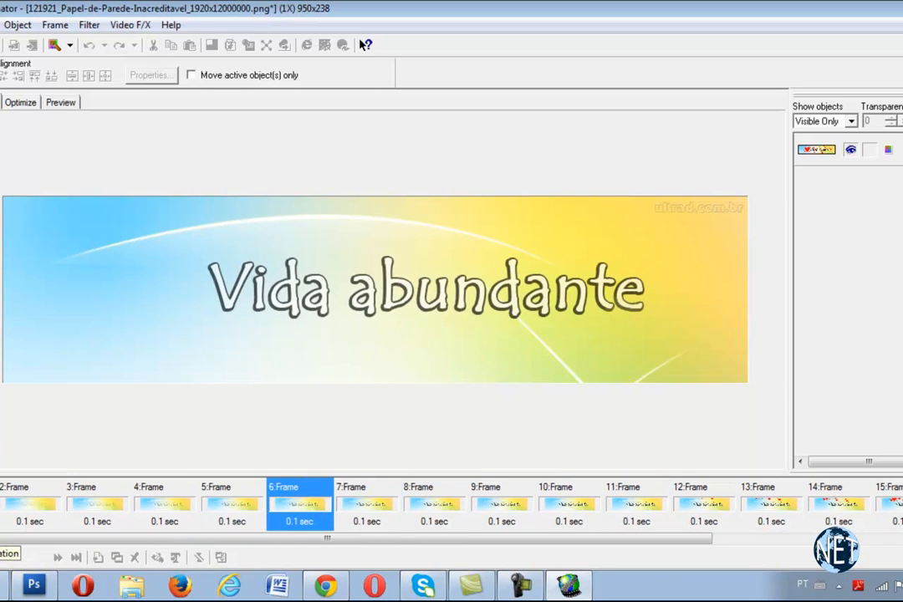
left_click(1, 558)
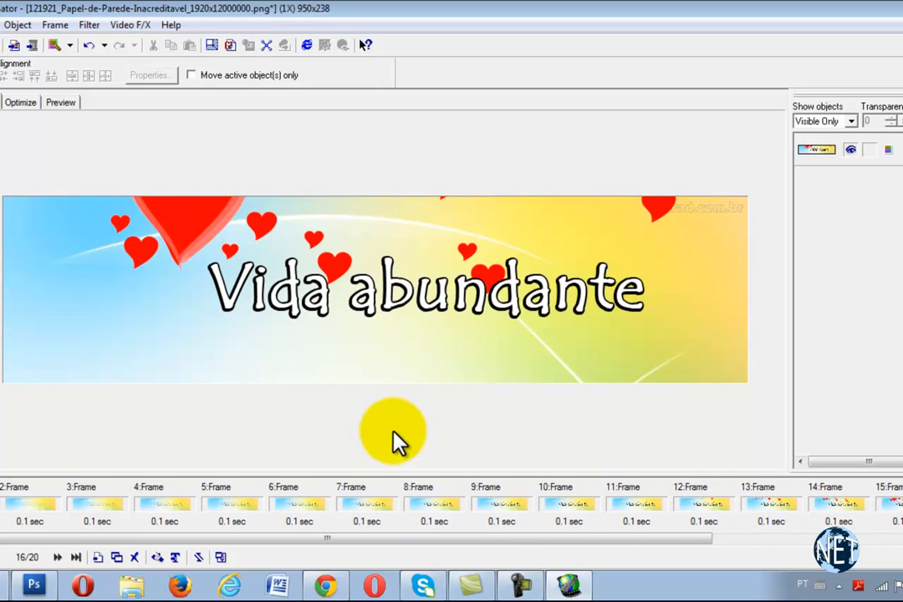
left_click_drag(669, 539, 836, 538)
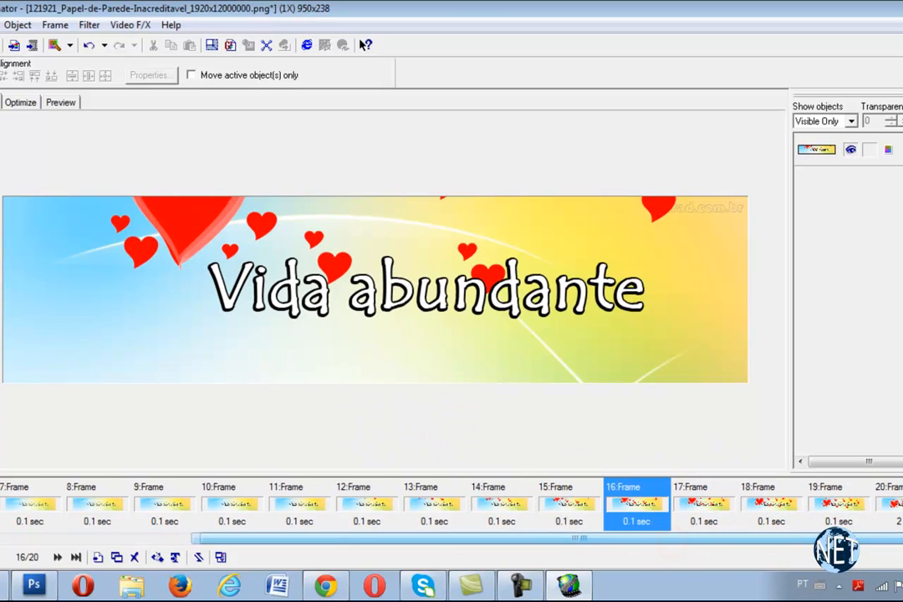
left_click(888, 506)
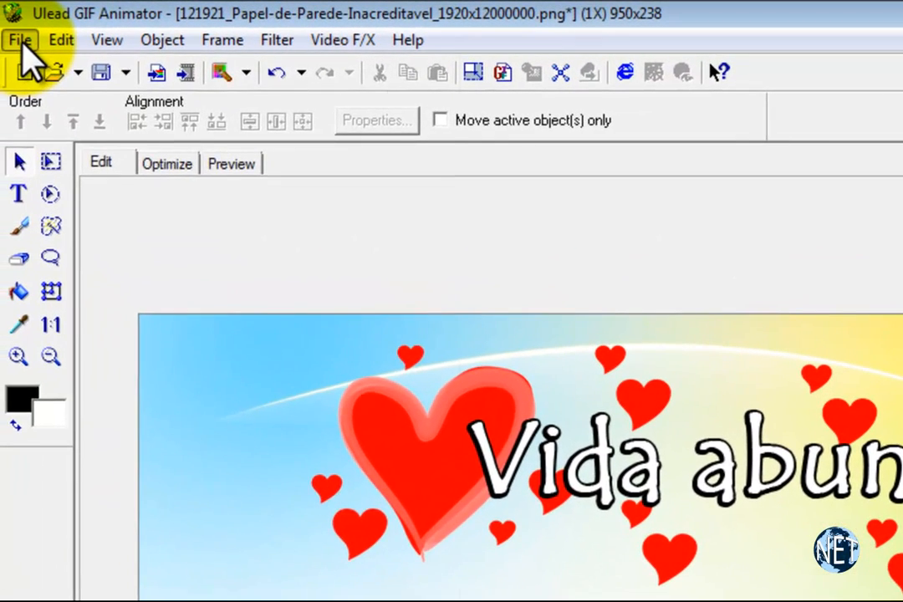
left_click(18, 38)
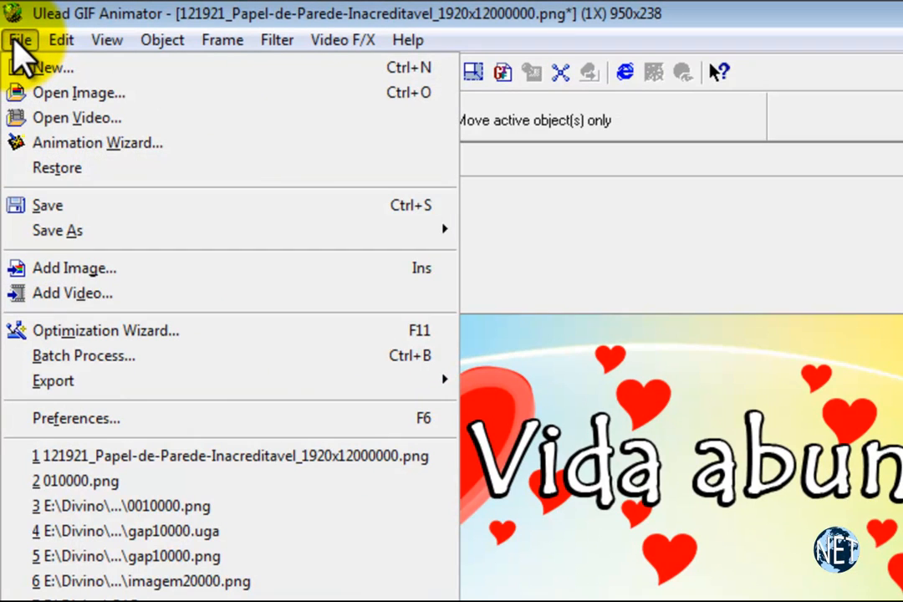
mouse_move(67, 242)
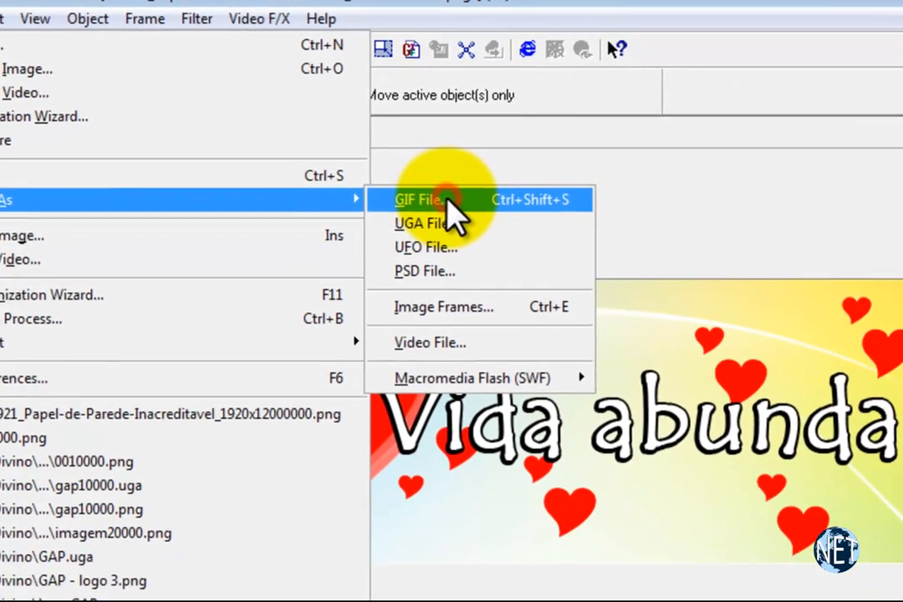
left_click(540, 233)
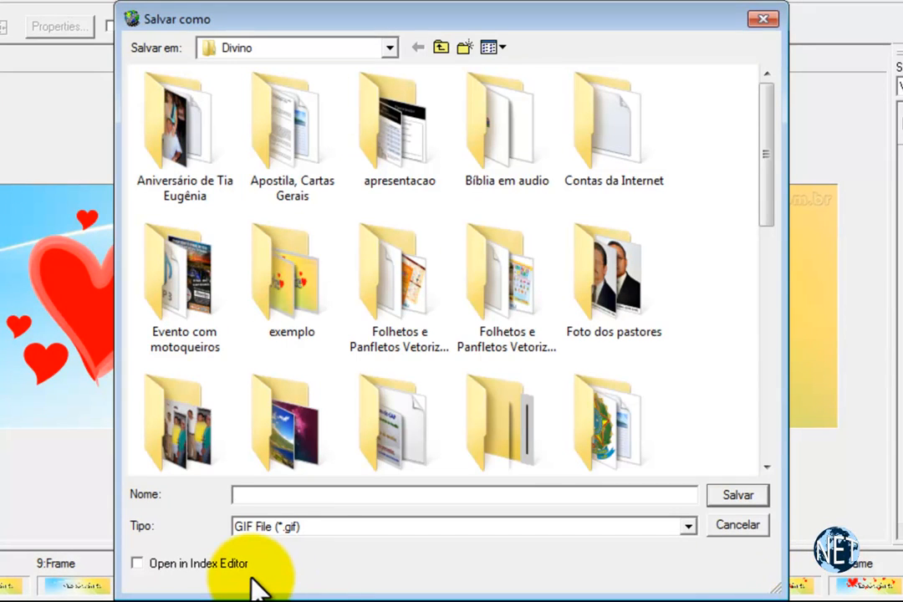
type("Exemplo")
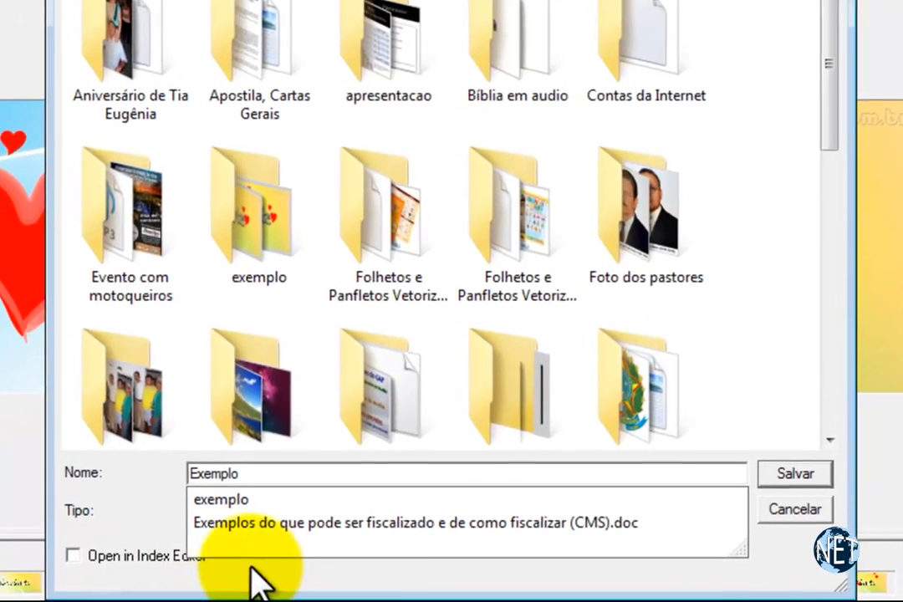
left_click(753, 497)
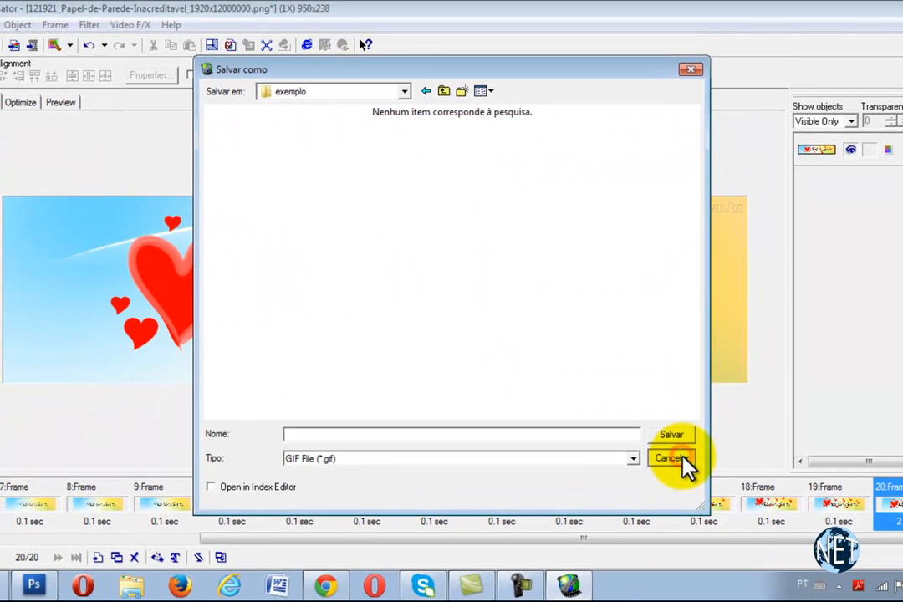
left_click(741, 482)
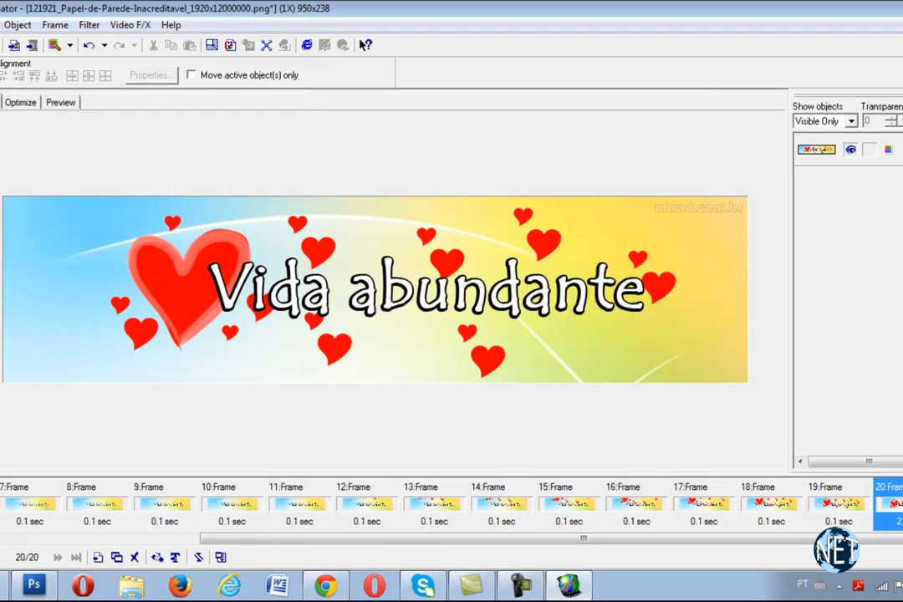
Start saving the animation as a GIF file and open the exemplo folder as its destination
left_click(2, 25)
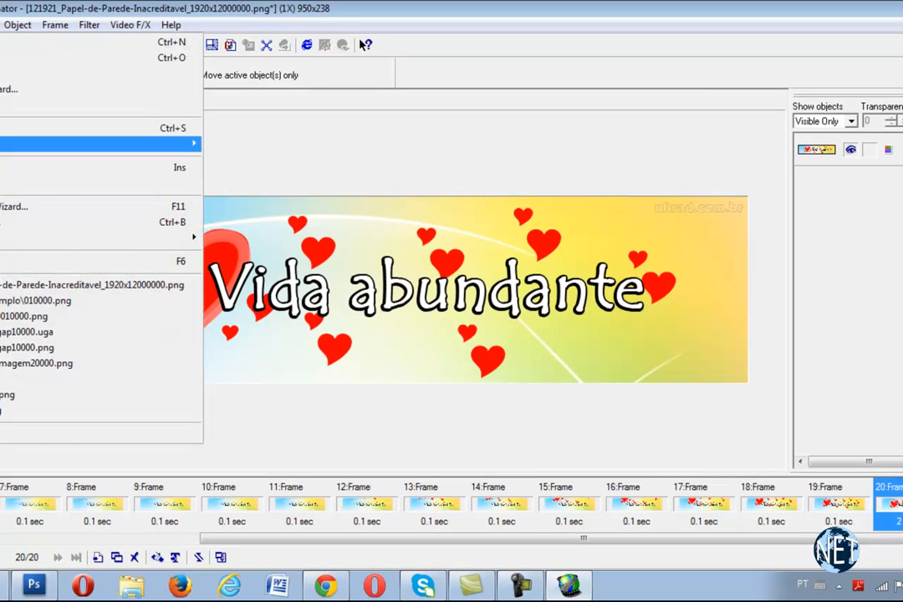
mouse_move(188, 144)
left_click(219, 143)
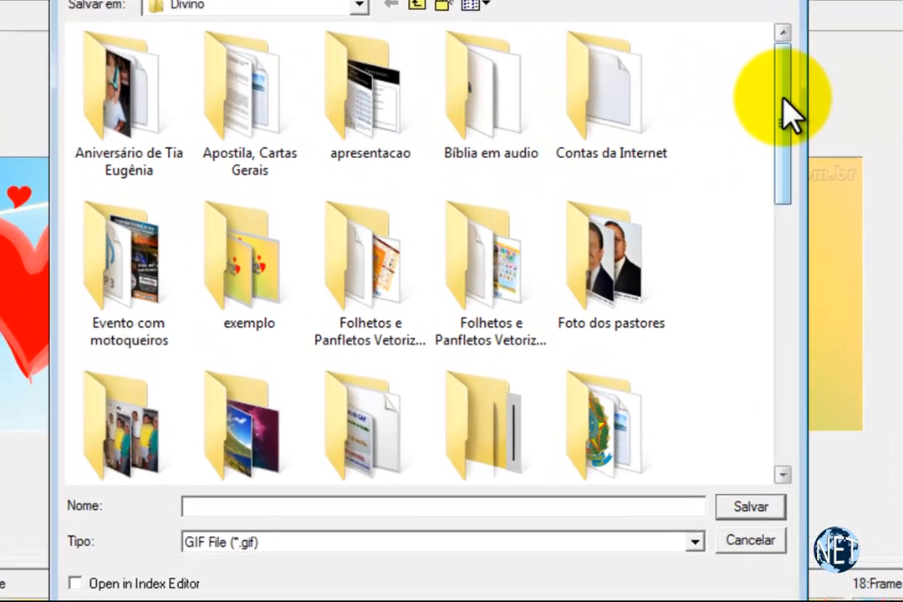
left_click_drag(790, 113, 816, 408)
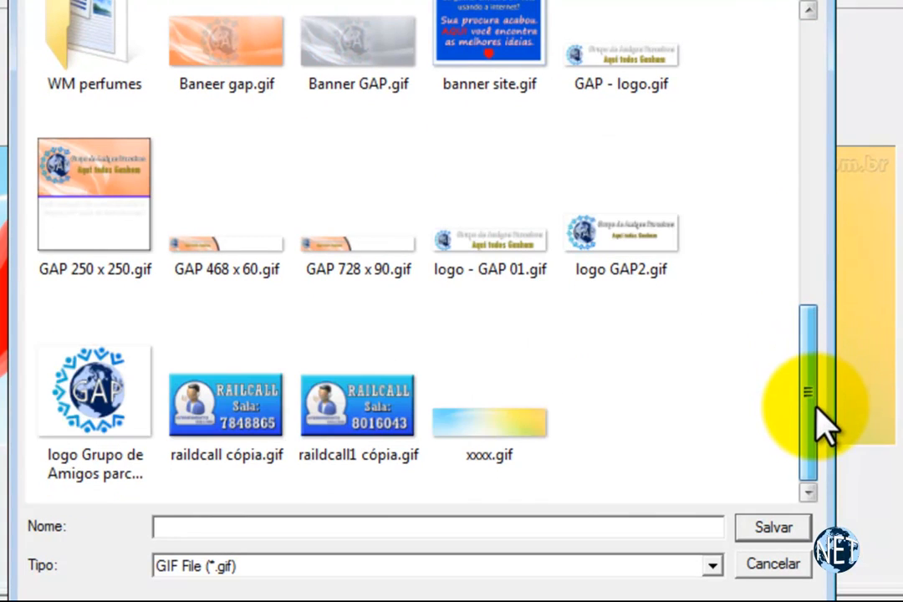
left_click(675, 421)
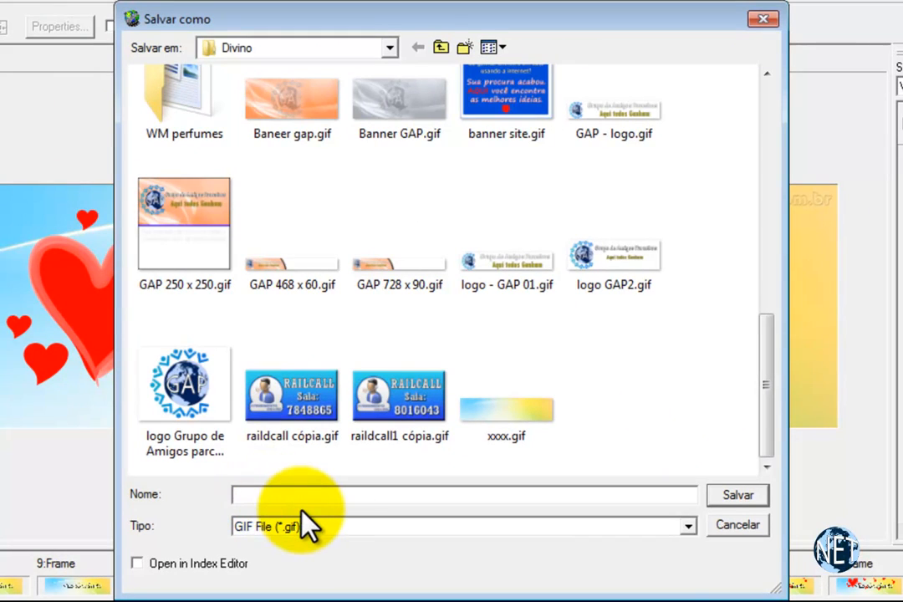
type("e")
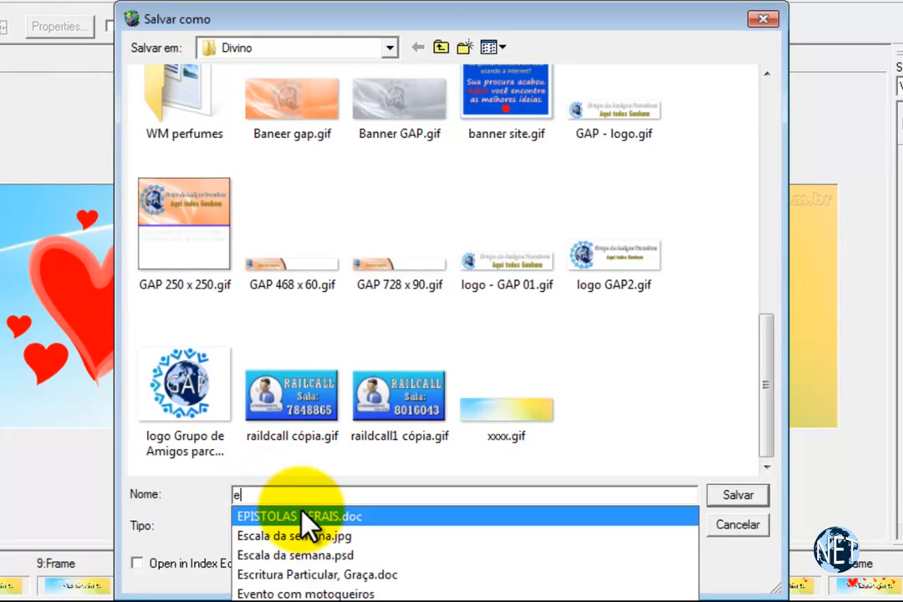
type("xem")
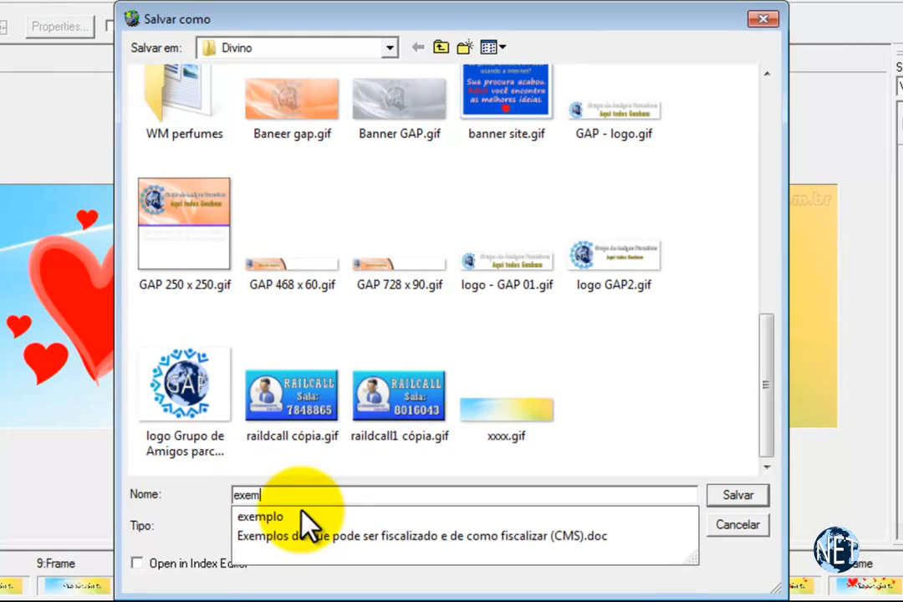
type("plo")
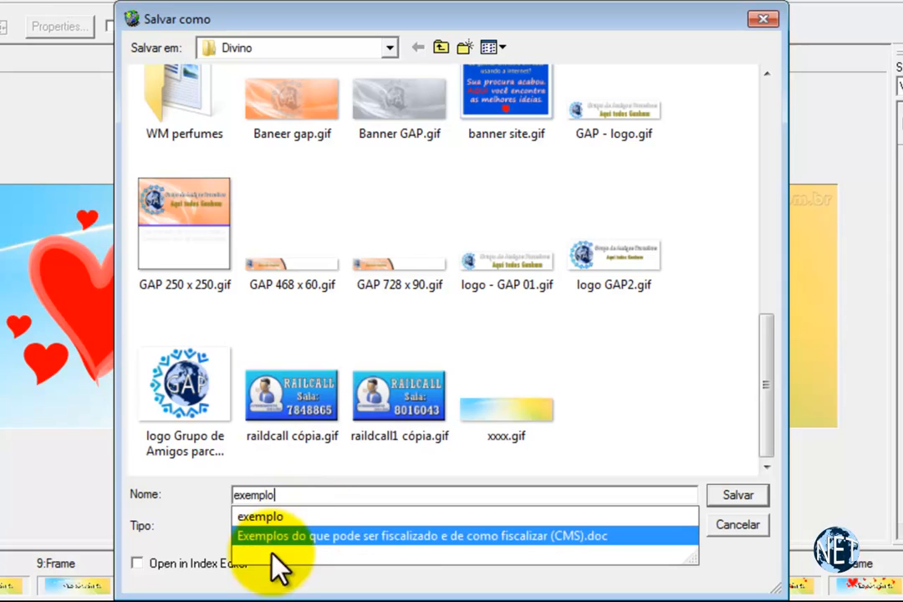
left_click(269, 523)
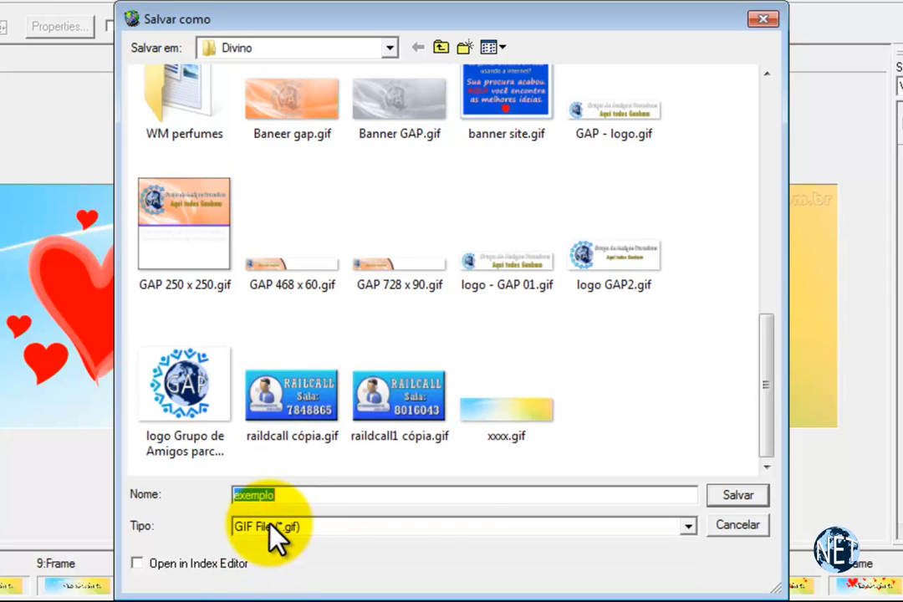
left_click(740, 495)
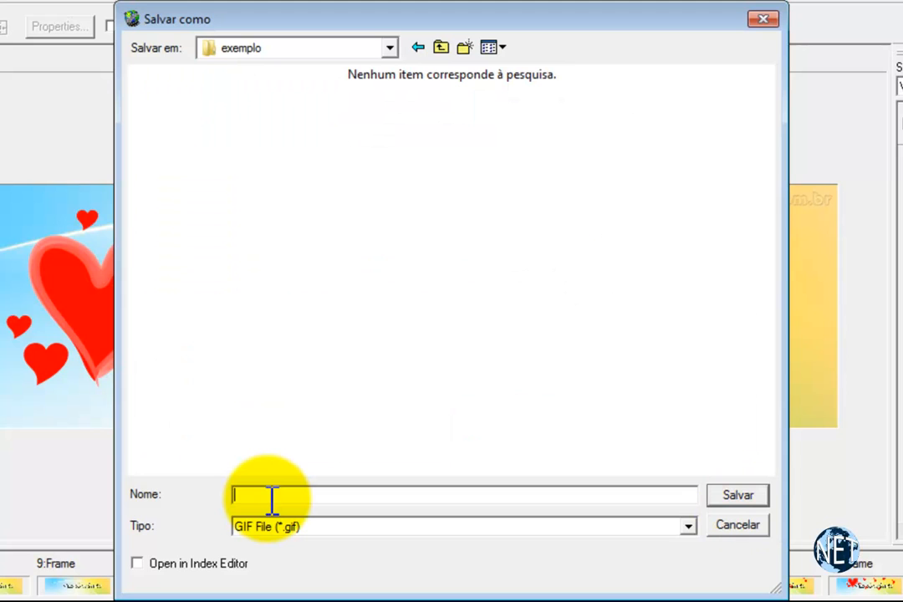
Save the animated banner as a GIF named sddd in the exemplo folder
type("sddd")
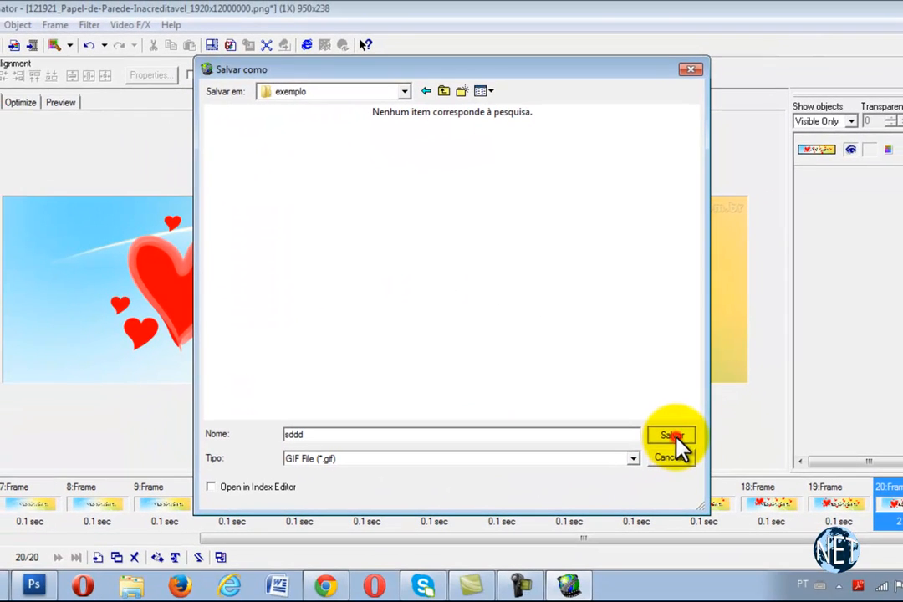
left_click(674, 435)
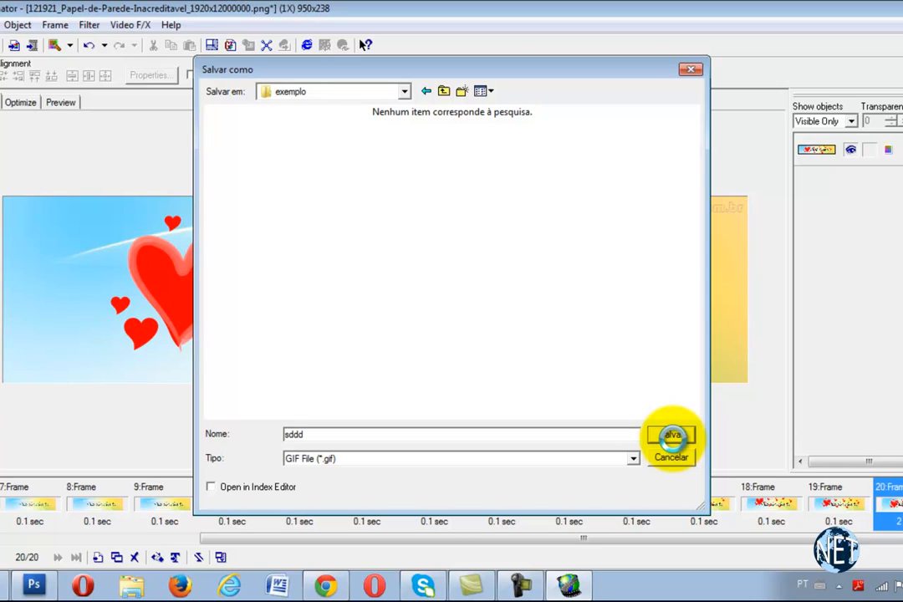
left_click(674, 435)
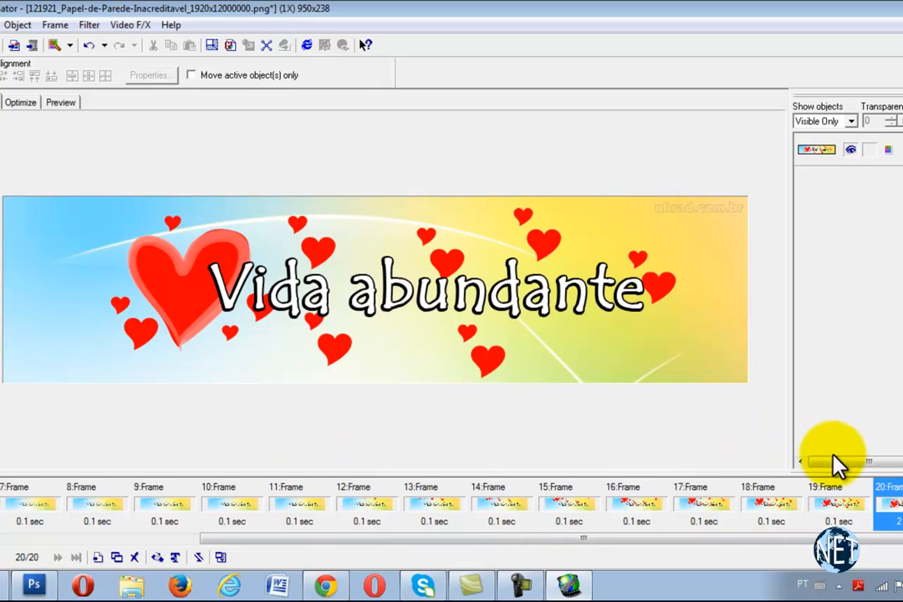
left_click_drag(842, 459, 888, 459)
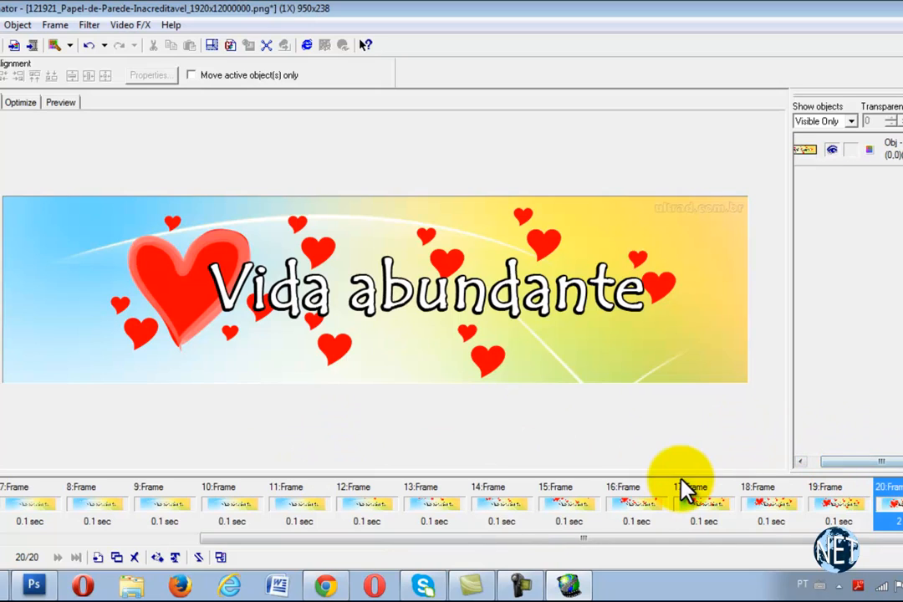
left_click(845, 459)
left_click_drag(843, 461, 832, 461)
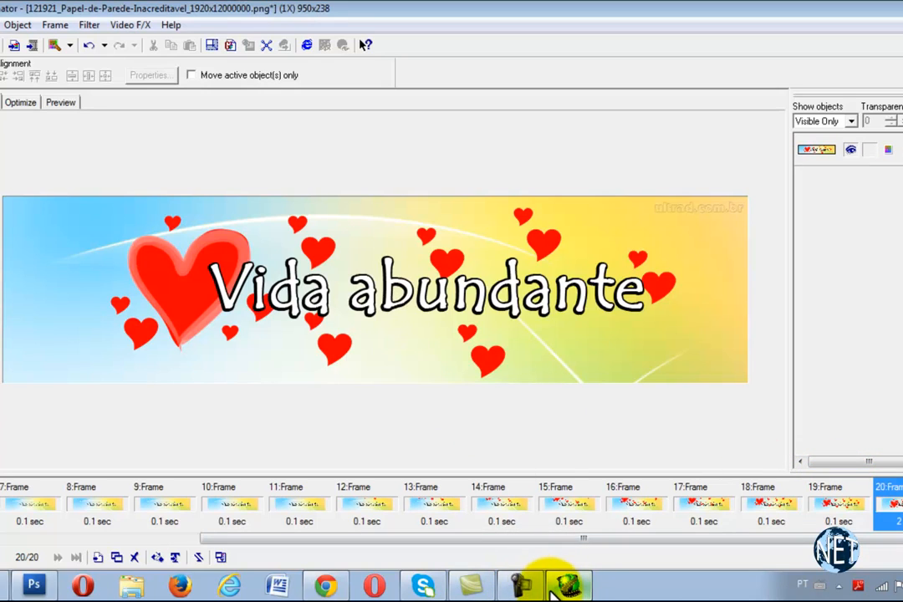
mouse_move(554, 586)
mouse_move(527, 592)
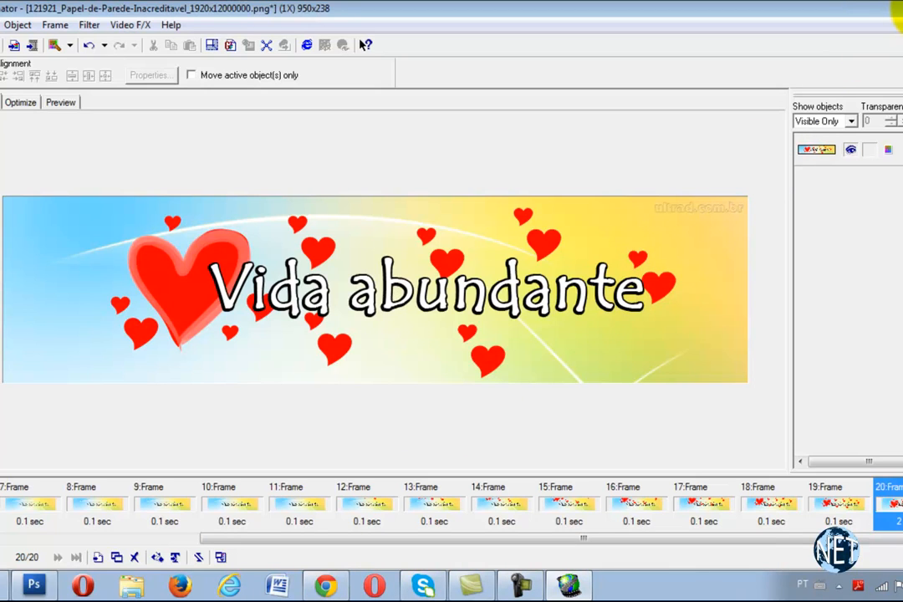
Minimize the GIF editor, switch to Photoshop and play the banner's frame animation, restarting it to review the whole sequence
left_click(902, 7)
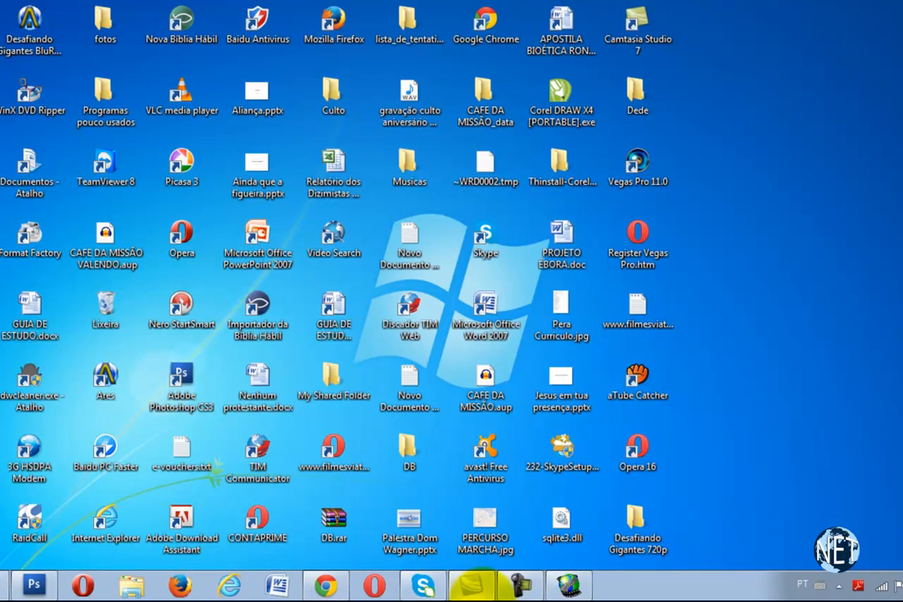
left_click(38, 585)
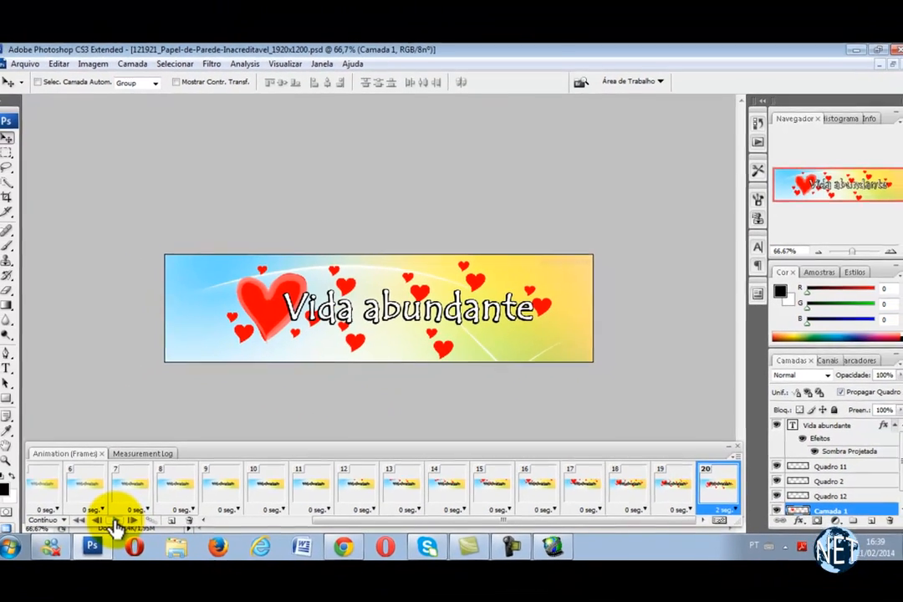
left_click(59, 555)
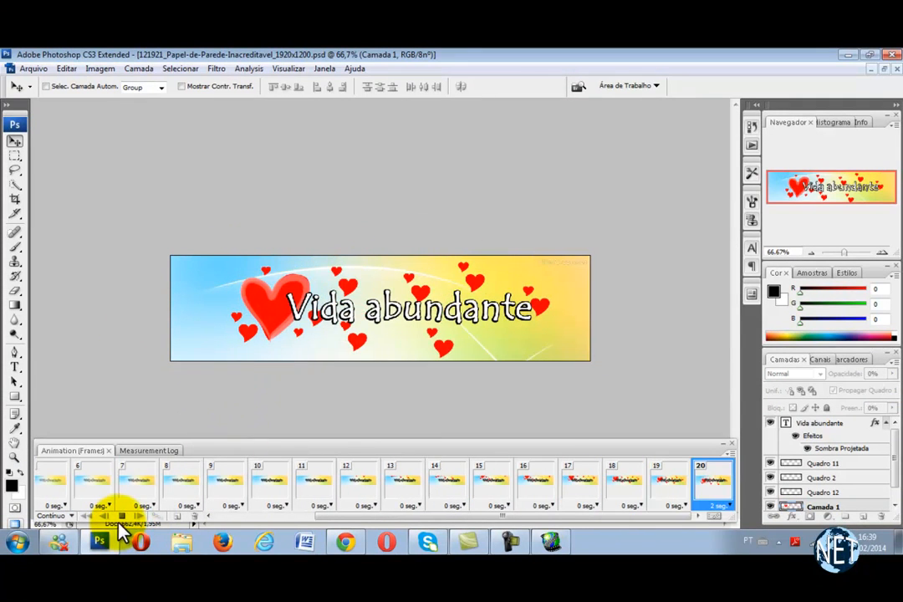
left_click(124, 516)
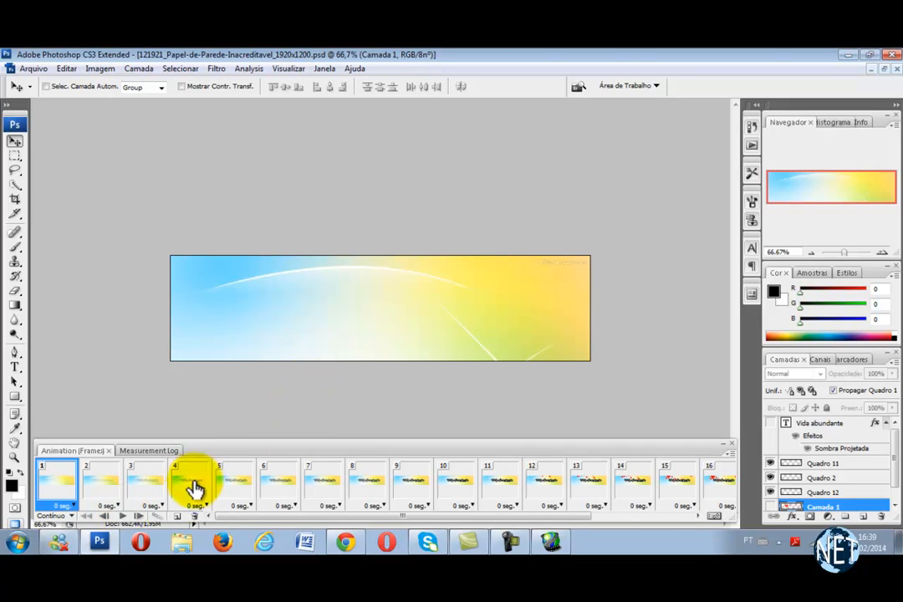
left_click(122, 516)
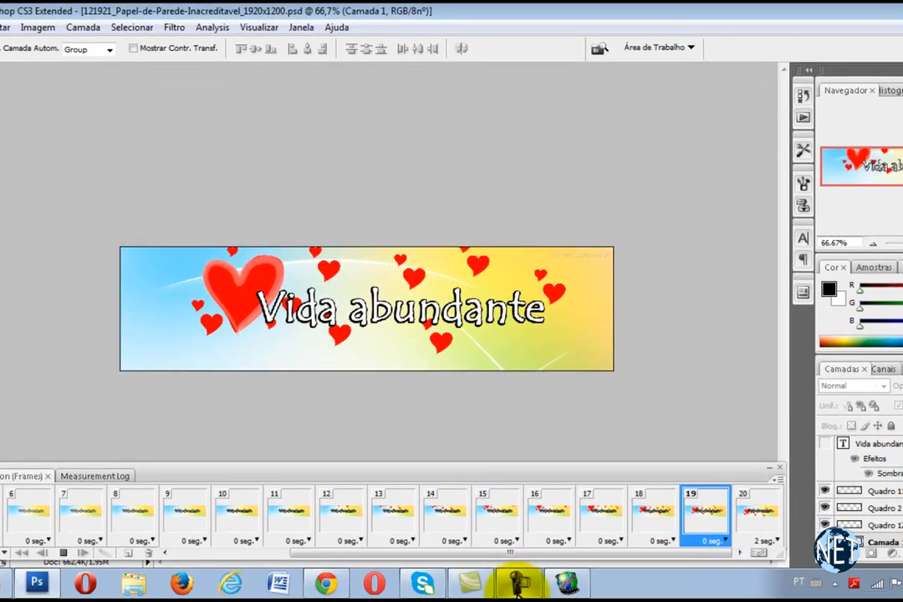
left_click(511, 552)
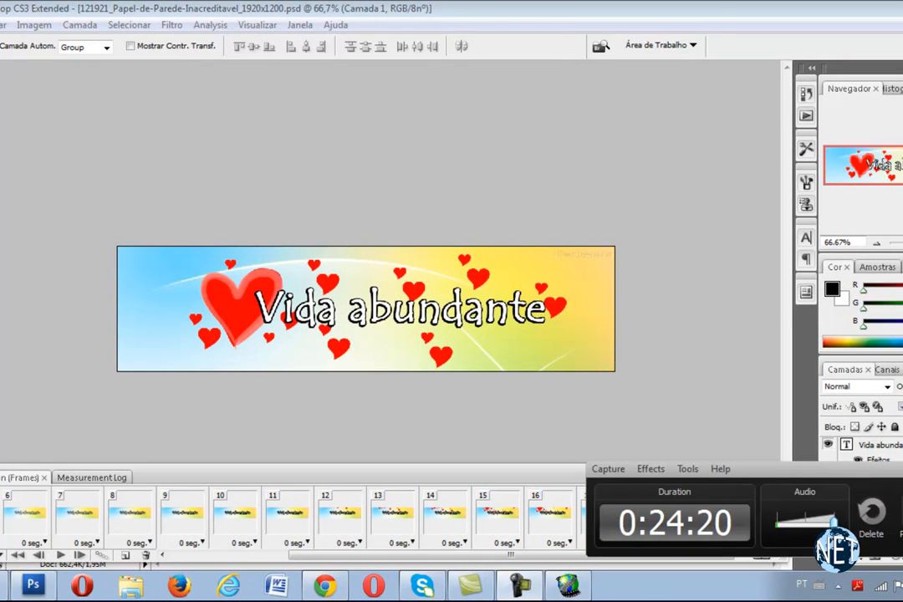